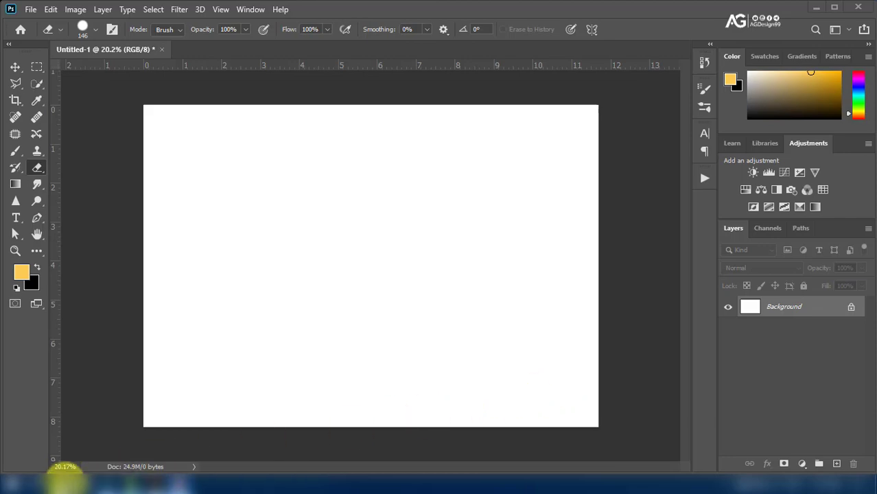
# Open horse.jpg from the Files folder as a separate document, then return to Untitled-1.
pyautogui.click(64, 479)
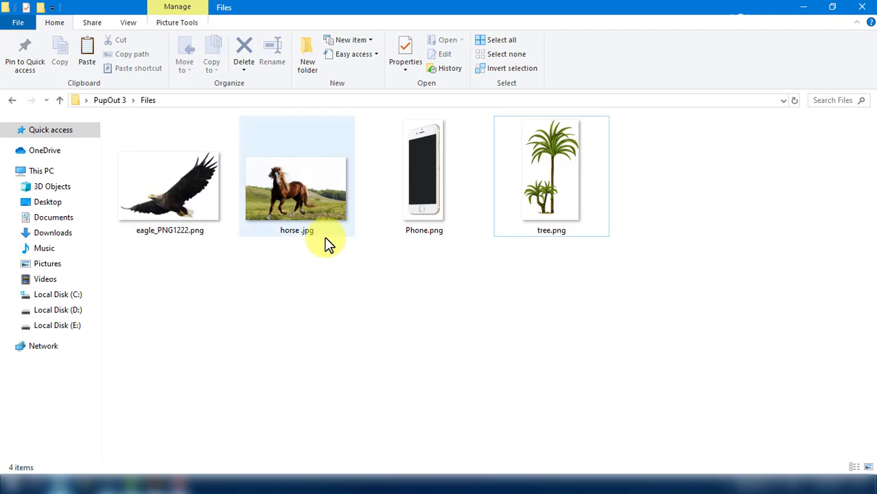
pyautogui.moveTo(298, 205); pyautogui.dragTo(489, 47)
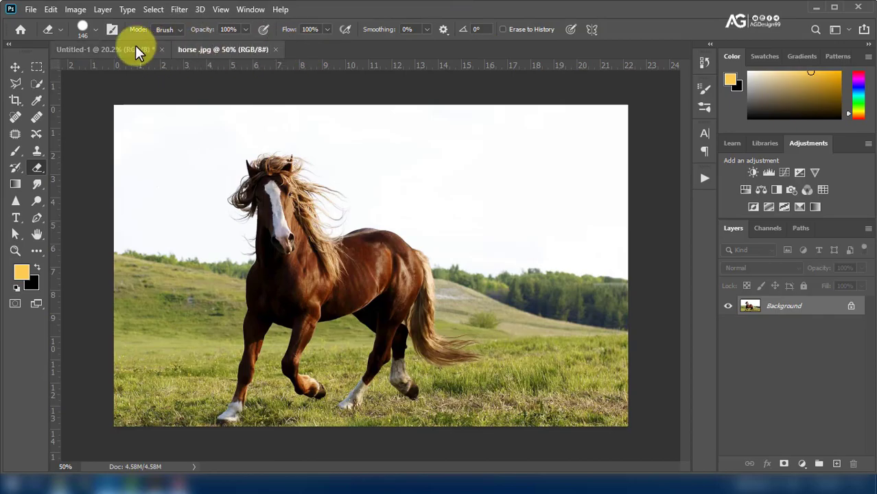
pyautogui.click(127, 49)
# Place Phone.png on the canvas, scaled to about 65% and moved right of centre.
pyautogui.click(65, 484)
pyautogui.moveTo(417, 204)
pyautogui.mouseDown()
pyautogui.moveTo(109, 481)
pyautogui.moveTo(389, 303)
pyautogui.mouseUp()
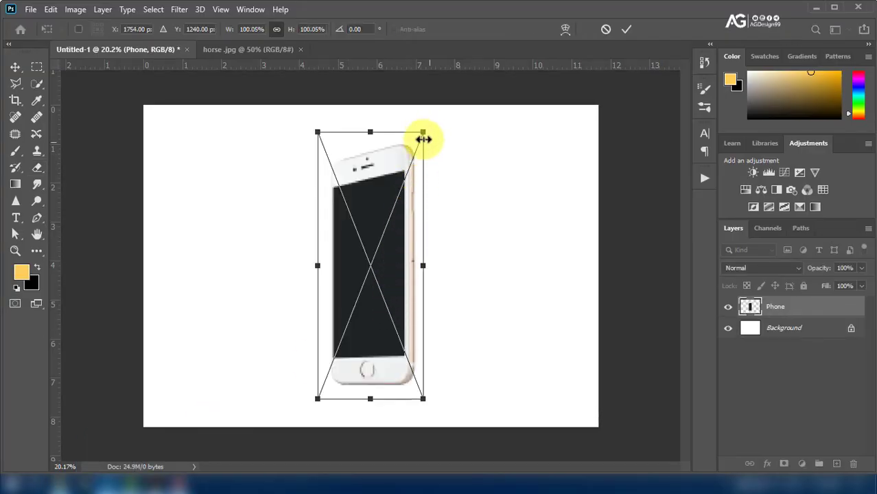
pyautogui.moveTo(421, 131); pyautogui.dragTo(392, 230)
pyautogui.moveTo(355, 282); pyautogui.dragTo(474, 251)
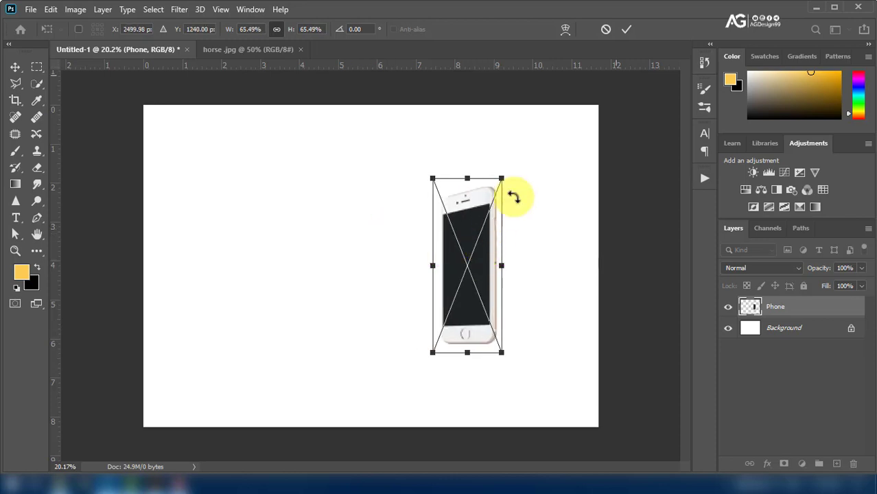
pyautogui.click(624, 31)
pyautogui.click(783, 331)
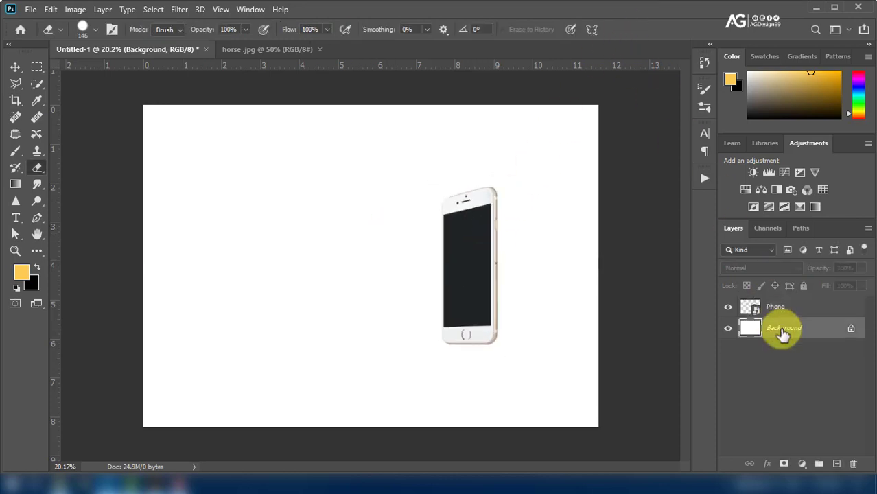
pyautogui.click(803, 465)
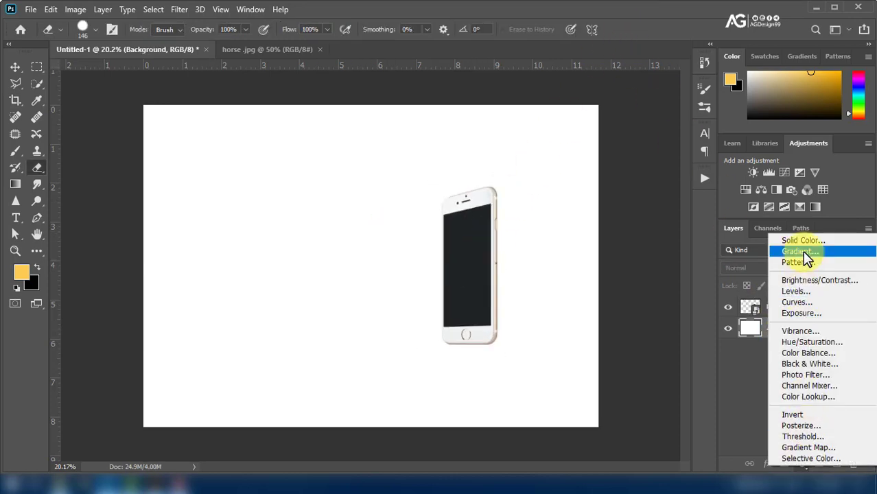
# Add a Gradient fill layer using the Black, White preset in Radial style.
pyautogui.click(802, 250)
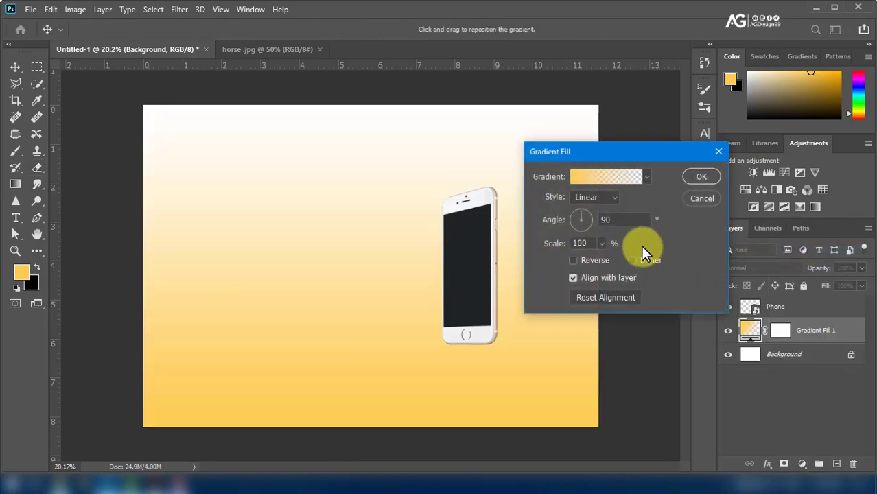
pyautogui.click(647, 176)
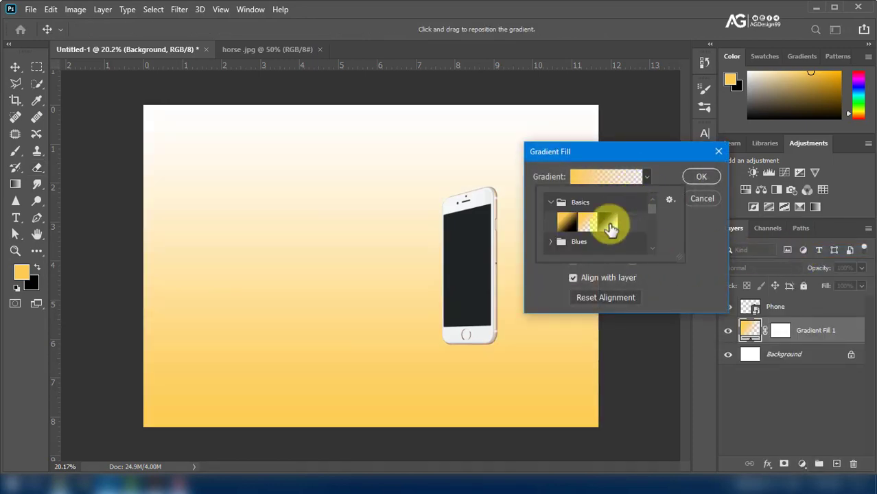
pyautogui.click(608, 221)
pyautogui.click(630, 181)
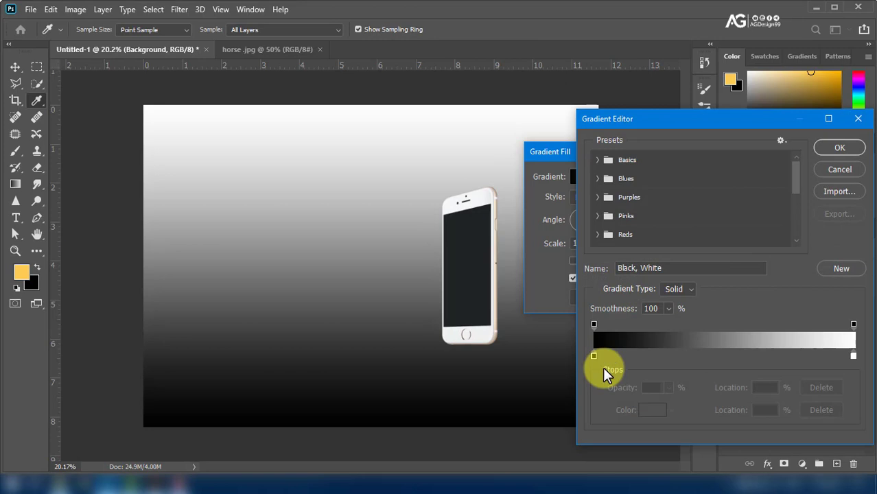
pyautogui.click(839, 148)
pyautogui.click(594, 198)
pyautogui.click(592, 221)
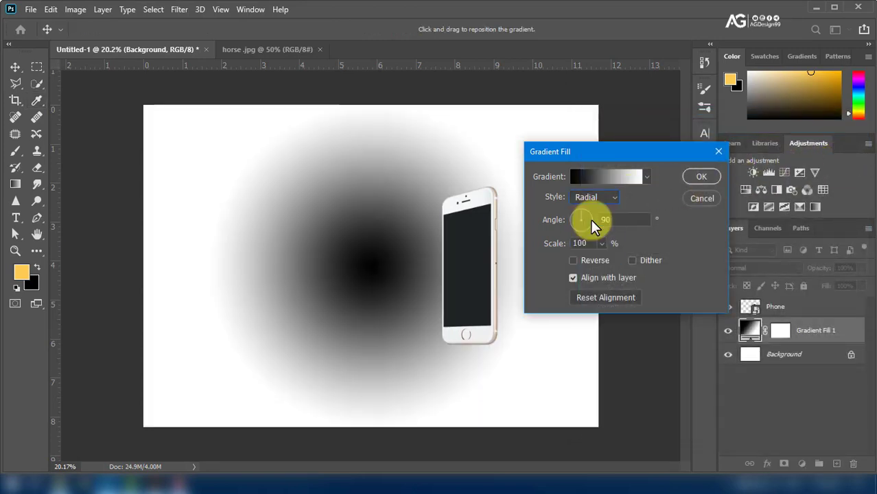
# Recolour the gradient stops to white on the left and light grey on the right.
pyautogui.click(625, 179)
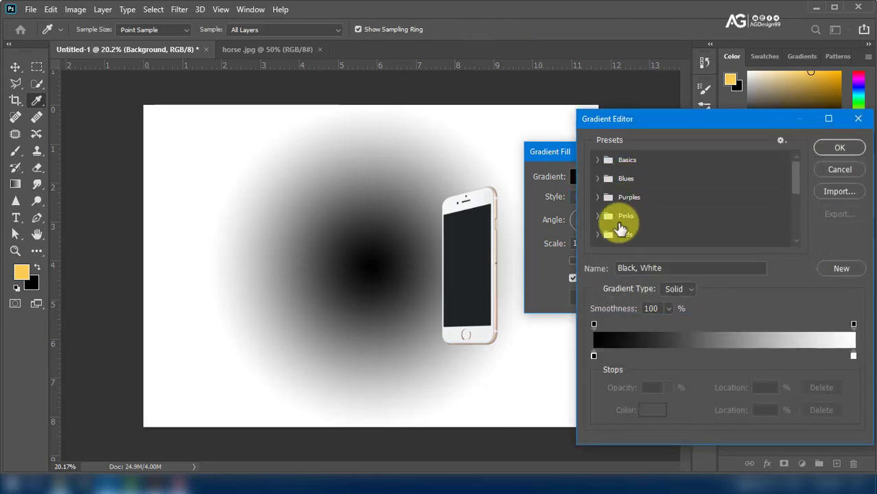
pyautogui.click(593, 355)
pyautogui.doubleClick(591, 355)
pyautogui.click(535, 238)
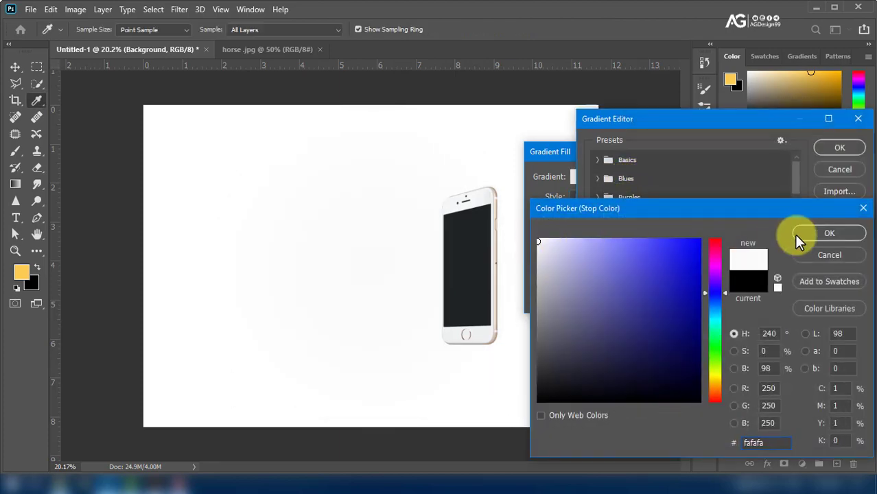
pyautogui.click(795, 235)
pyautogui.click(853, 355)
pyautogui.doubleClick(853, 355)
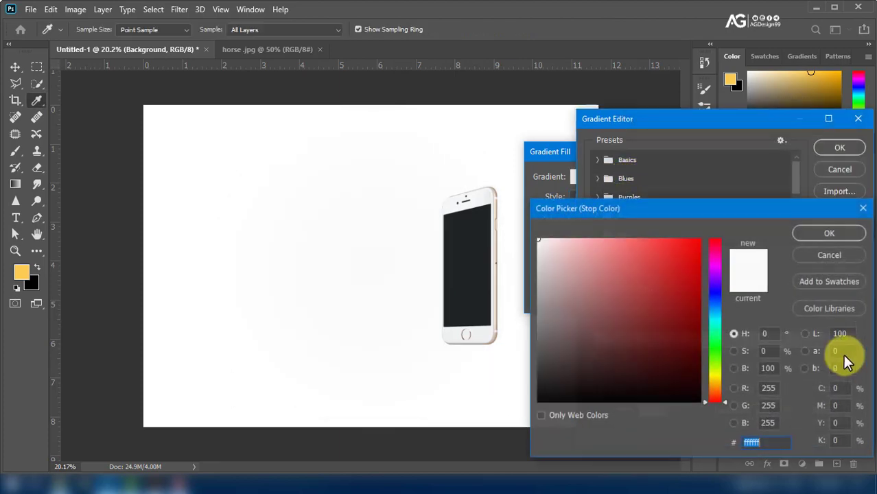
pyautogui.moveTo(540, 294); pyautogui.dragTo(537, 265)
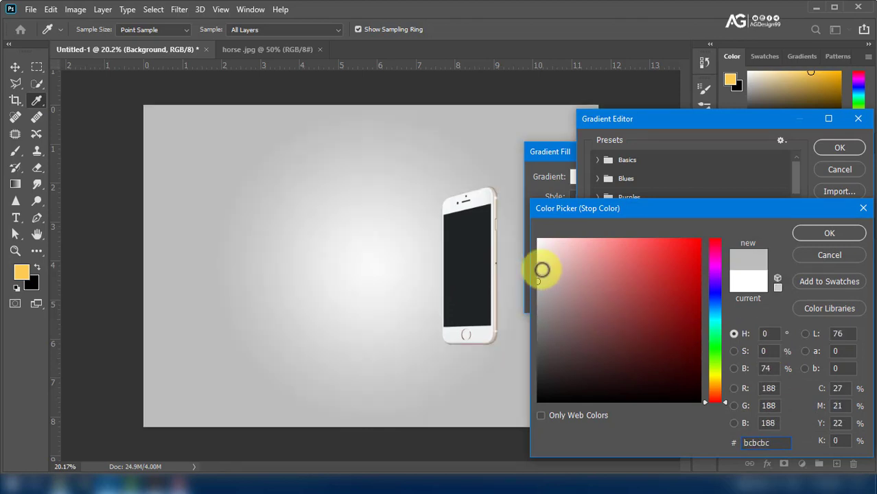
pyautogui.click(534, 272)
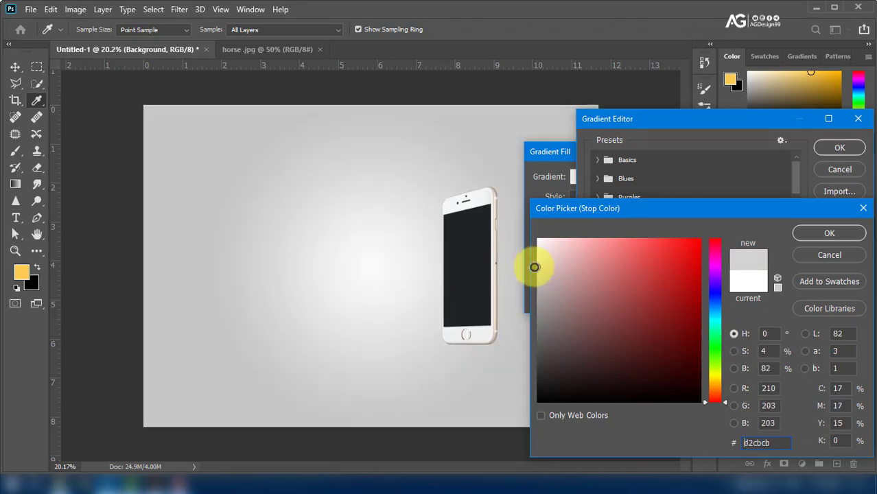
pyautogui.click(828, 233)
pyautogui.click(824, 149)
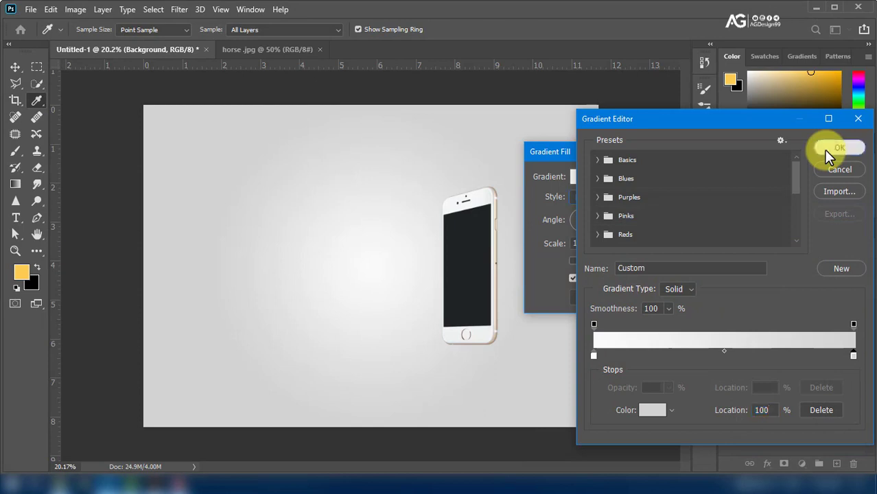
# Raise the gradient scale to 199%, shift its bright centre, and apply the fill.
pyautogui.moveTo(601, 245); pyautogui.dragTo(606, 260)
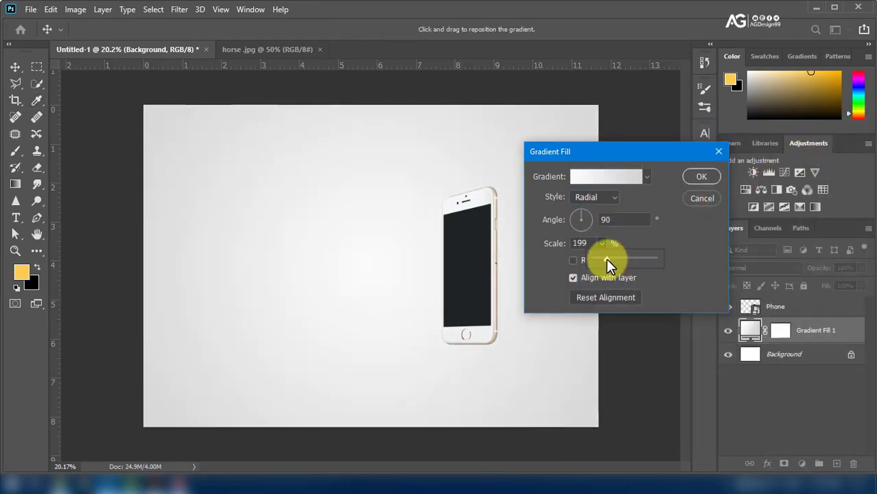
pyautogui.click(405, 292)
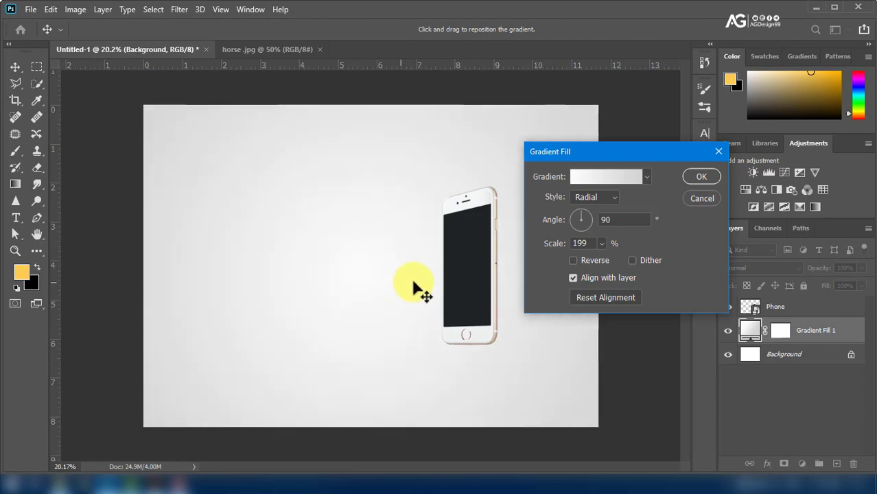
pyautogui.moveTo(412, 286)
pyautogui.mouseDown()
pyautogui.moveTo(464, 280)
pyautogui.moveTo(445, 270)
pyautogui.mouseUp()
pyautogui.click(701, 176)
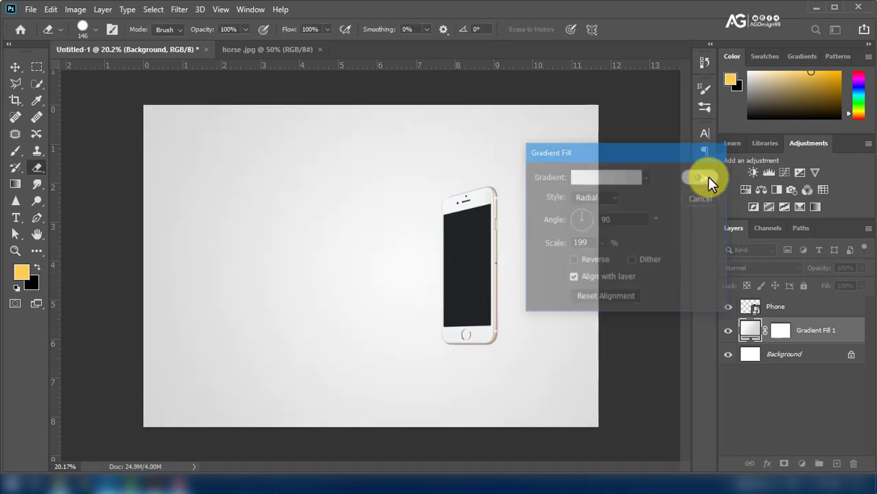
# Nudge the Phone layer slightly left and skew it into a slanted perspective tilt.
pyautogui.click(805, 309)
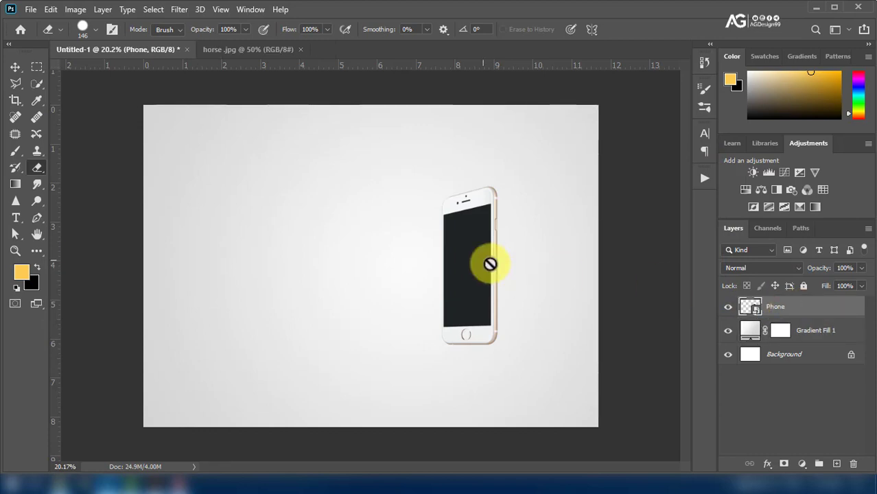
pyautogui.click(16, 67)
pyautogui.moveTo(474, 297); pyautogui.dragTo(452, 302)
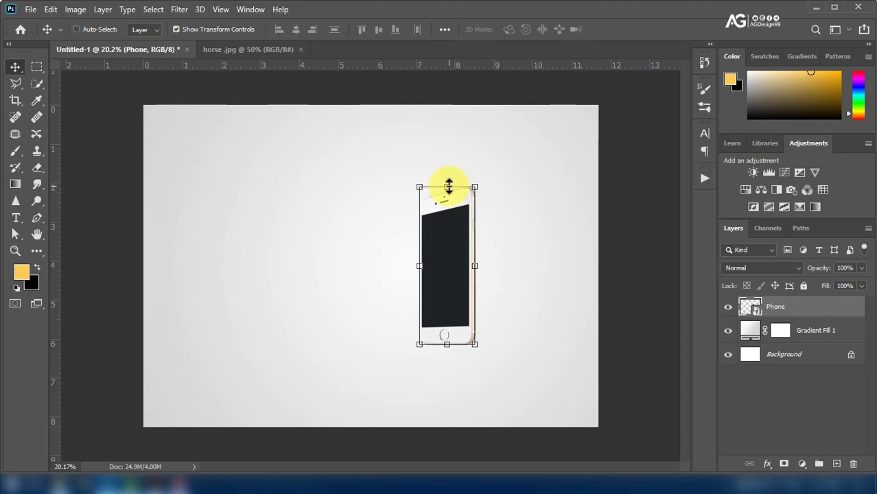
pyautogui.moveTo(449, 186); pyautogui.dragTo(463, 186)
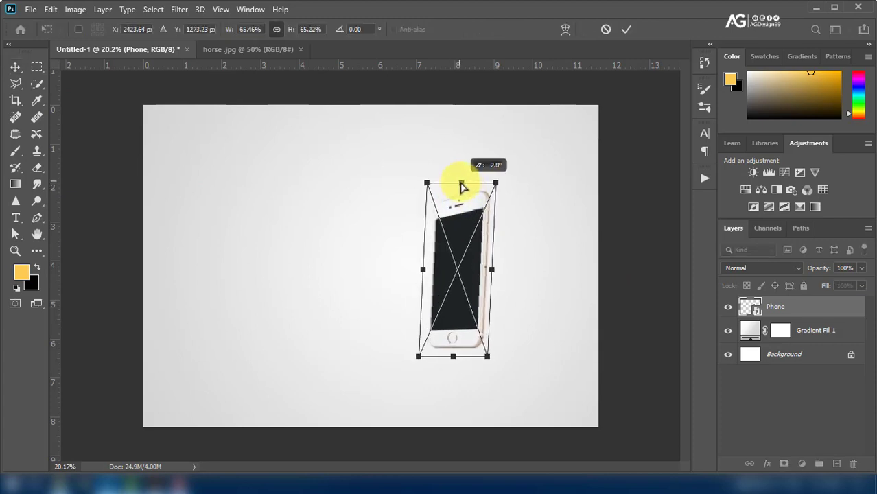
pyautogui.moveTo(472, 317); pyautogui.dragTo(461, 300)
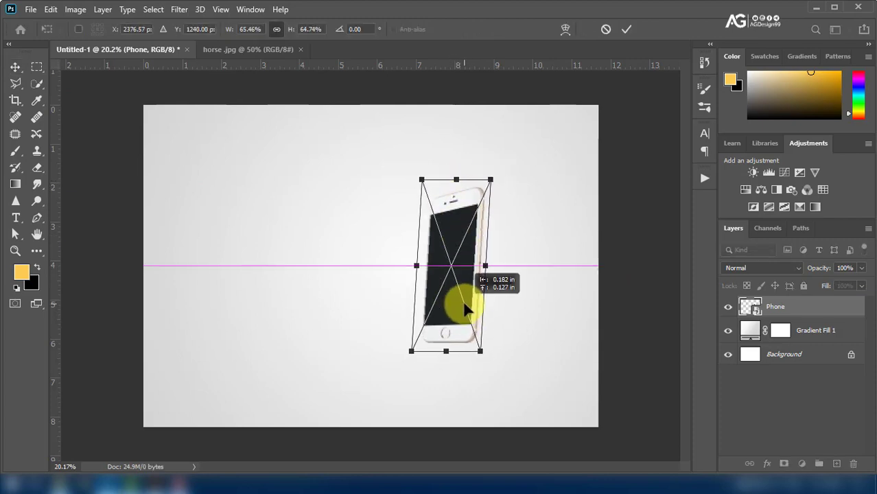
pyautogui.click(626, 29)
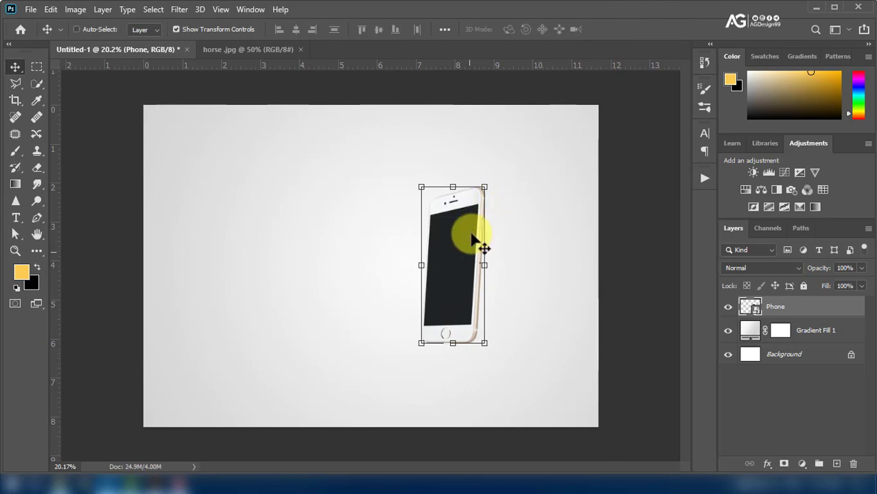
# Trace the phone's dark screen area with the Polygonal Lasso Tool.
pyautogui.click(15, 83)
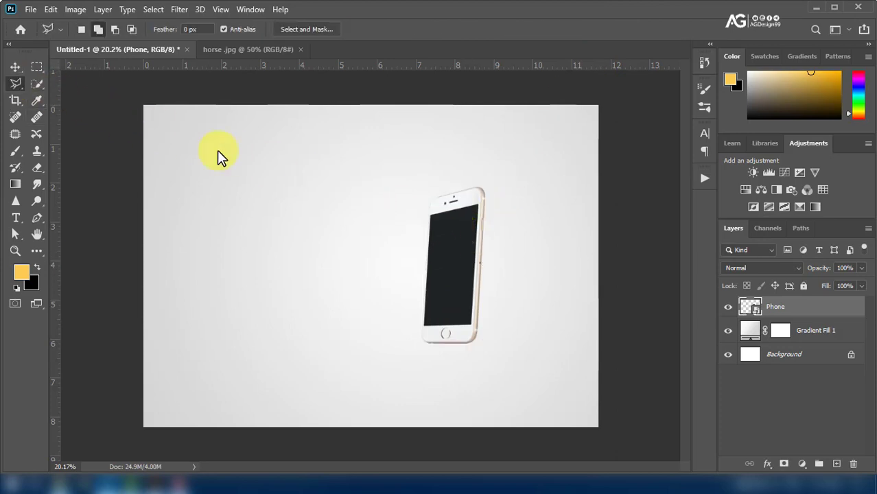
pyautogui.scroll(1, 432, 229)
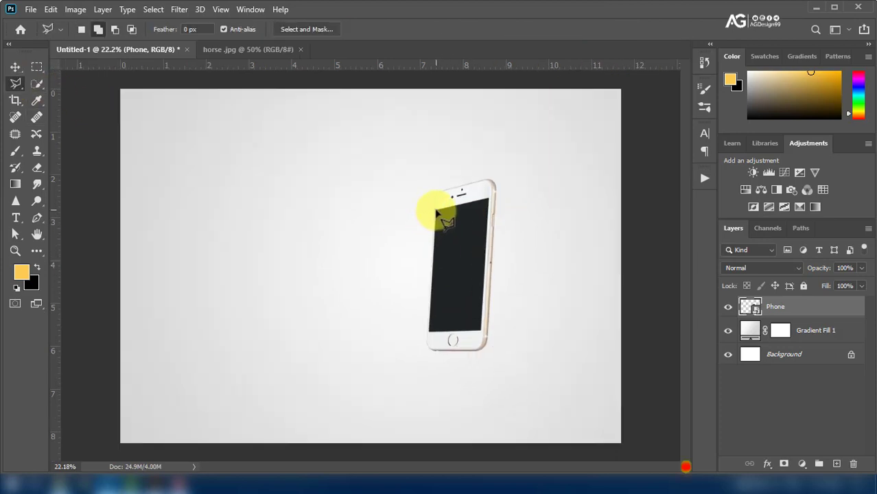
pyautogui.click(437, 210)
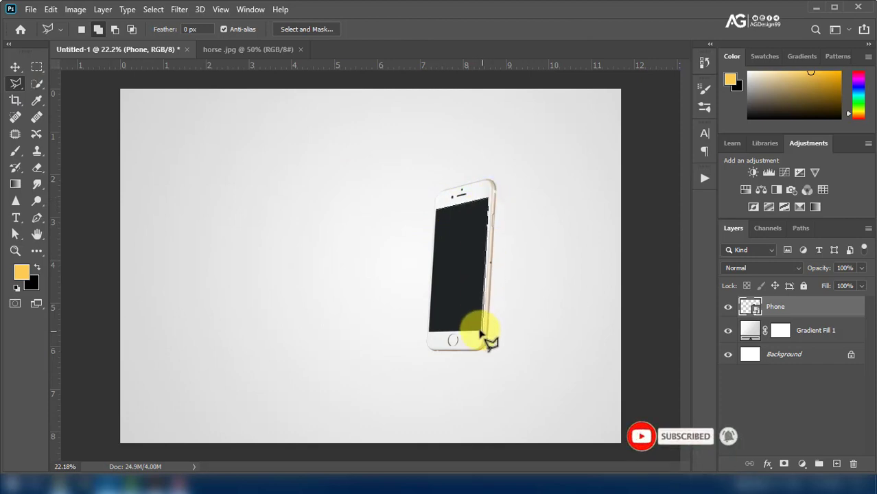
pyautogui.click(427, 340)
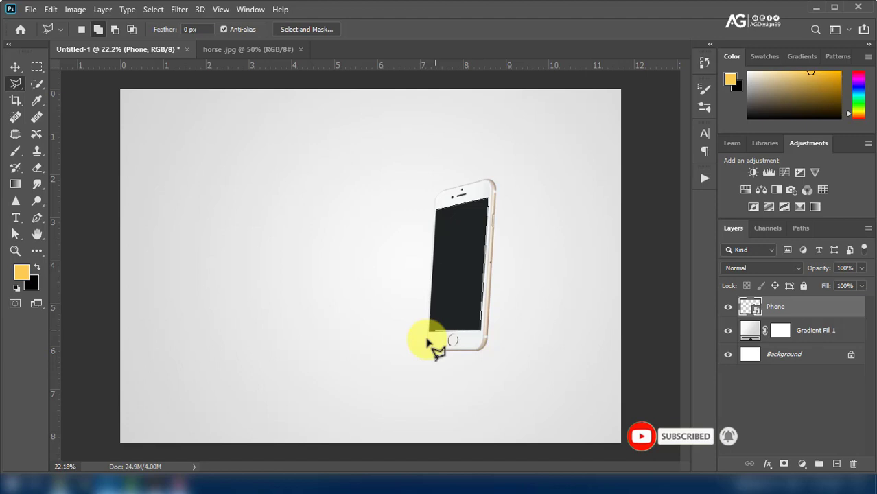
pyautogui.scroll(3, 426, 341)
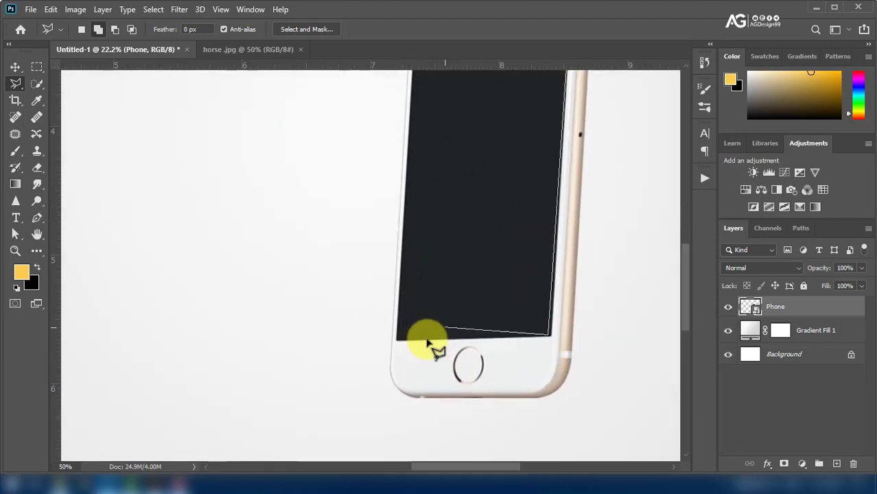
pyautogui.scroll(-2, 426, 340)
pyautogui.moveTo(429, 328)
pyautogui.mouseDown()
pyautogui.moveTo(372, 362)
pyautogui.moveTo(385, 339)
pyautogui.mouseUp()
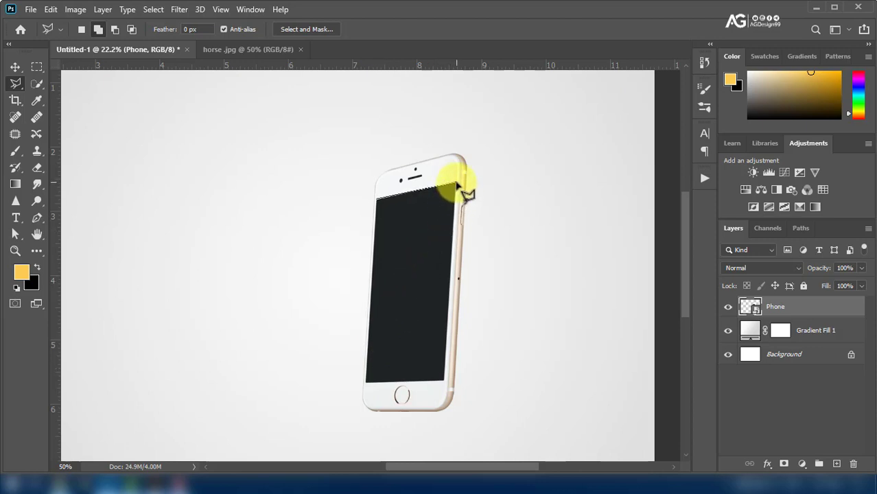
pyautogui.click(455, 185)
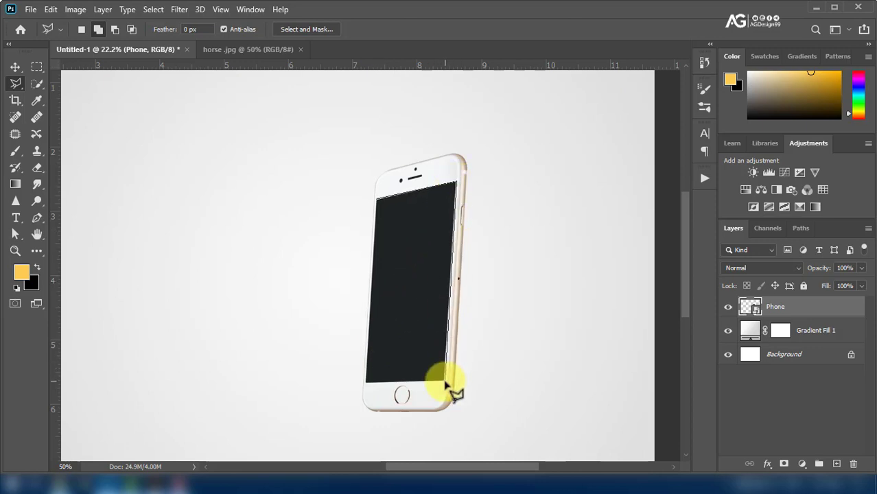
pyautogui.click(446, 382)
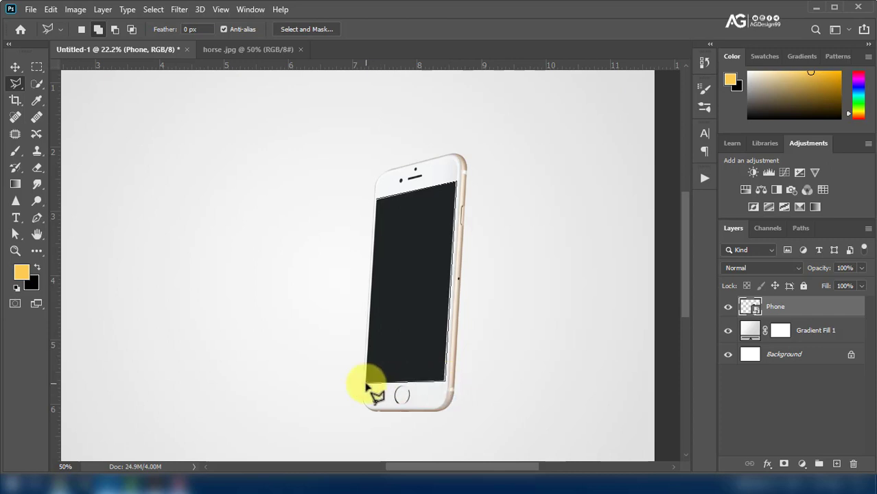
pyautogui.click(366, 382)
pyautogui.click(376, 200)
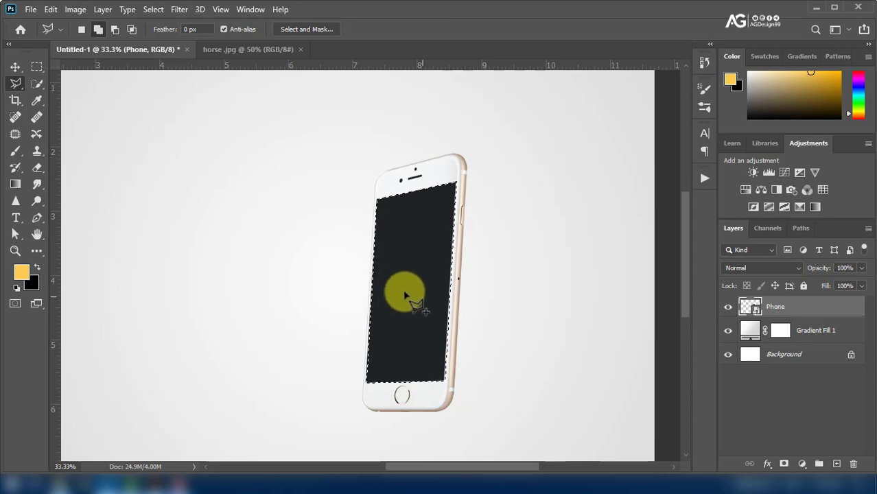
# Copy the traced screen from the Phone layer onto a new Layer 1 with Ctrl+J.
pyautogui.click(785, 312)
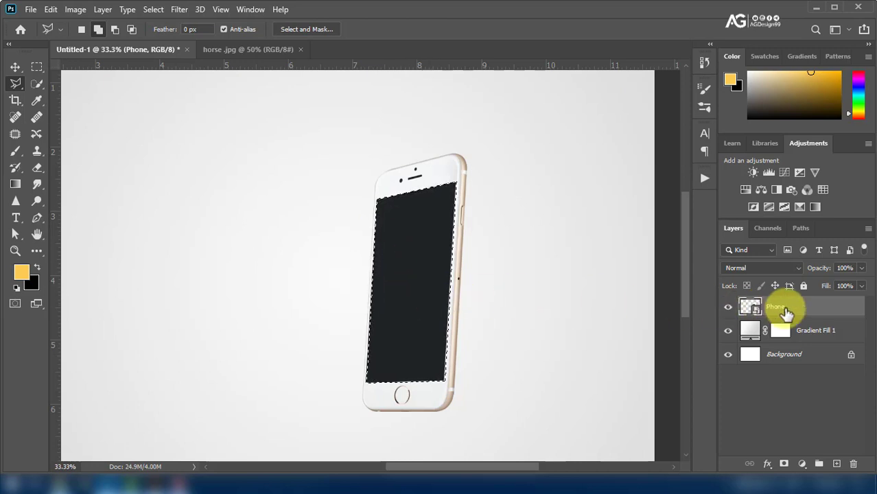
pyautogui.hotkey('ctrl', 'j')
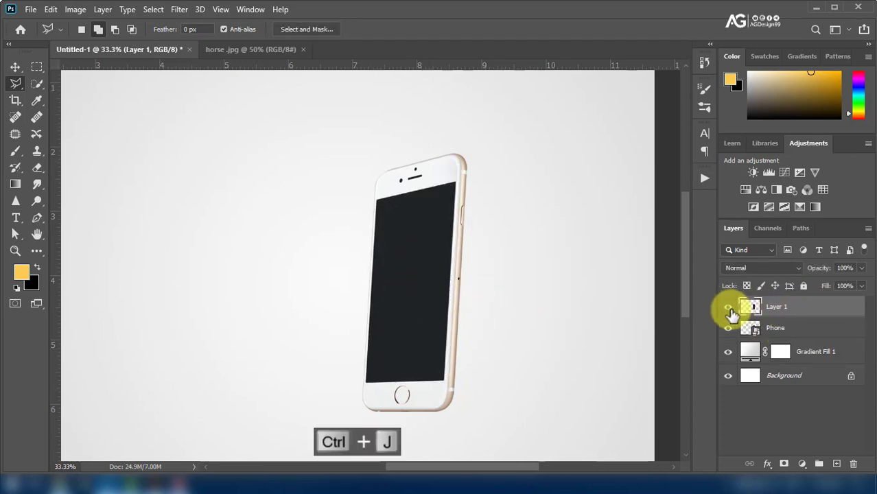
pyautogui.scroll(-2, 360, 271)
pyautogui.scroll(-1, 360, 271)
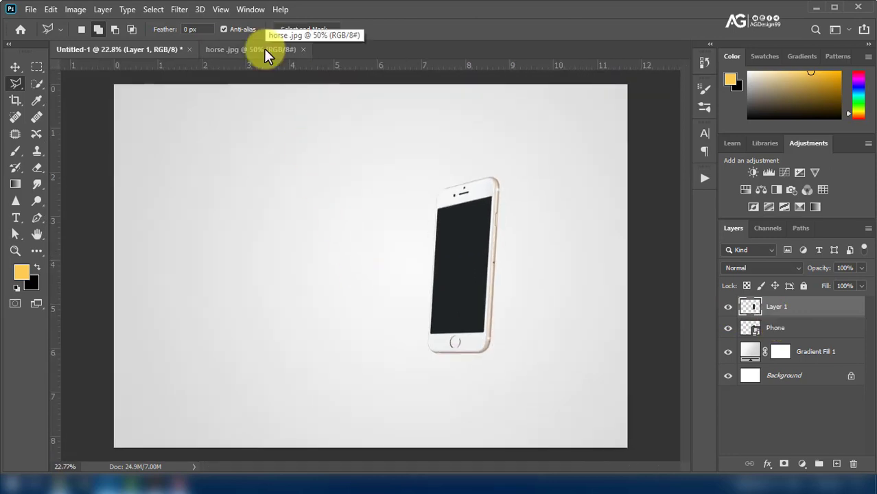
# In horse.jpg, start a Quick Selection of the horse with a size-60 brush.
pyautogui.click(263, 48)
pyautogui.click(37, 84)
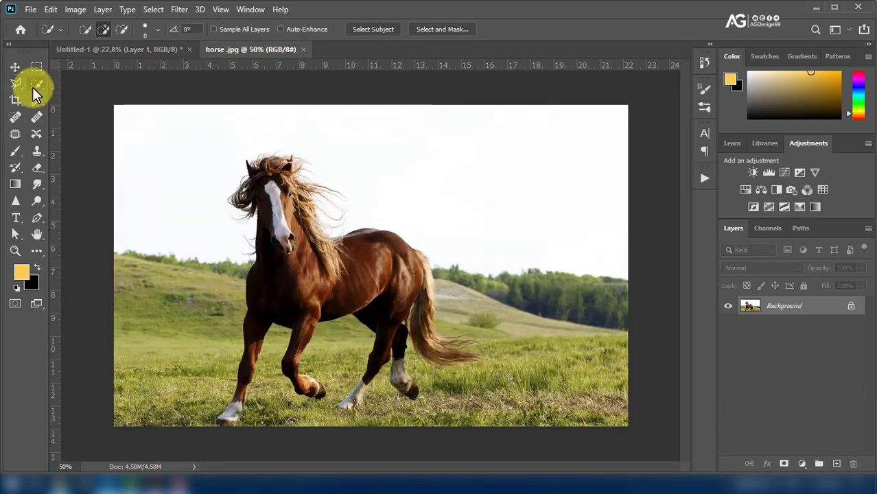
pyautogui.keyDown('alt'); pyautogui.rightClick(255, 220); pyautogui.keyUp('alt')
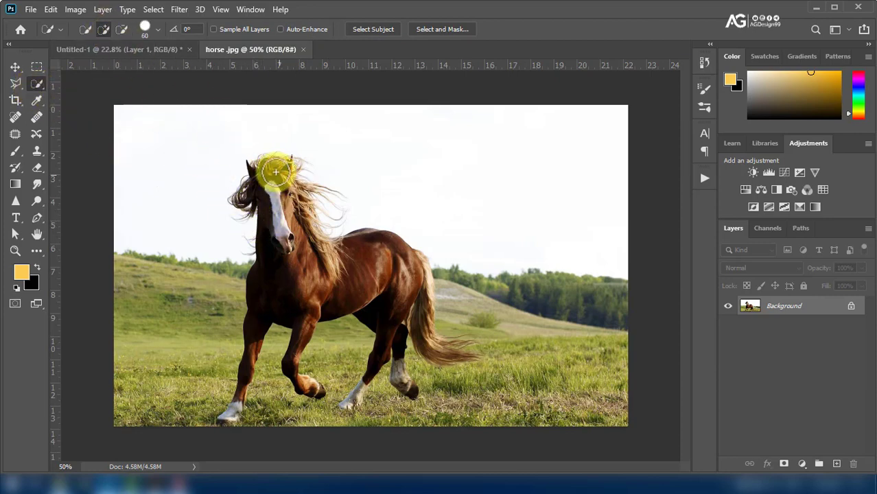
pyautogui.moveTo(269, 168)
pyautogui.mouseDown()
pyautogui.moveTo(277, 235)
pyautogui.moveTo(288, 175)
pyautogui.moveTo(253, 384)
pyautogui.moveTo(235, 405)
pyautogui.moveTo(305, 388)
pyautogui.mouseUp()
pyautogui.scroll(1, 304, 388)
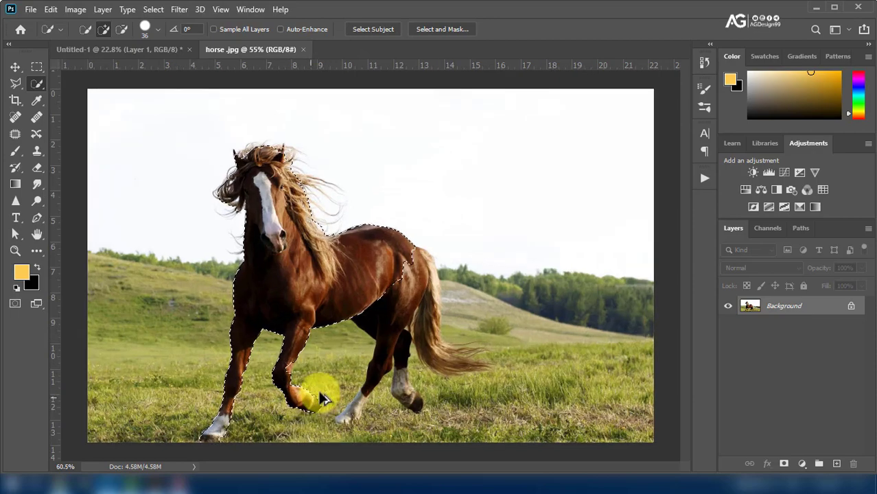
pyautogui.scroll(4, 309, 388)
pyautogui.scroll(2, 310, 386)
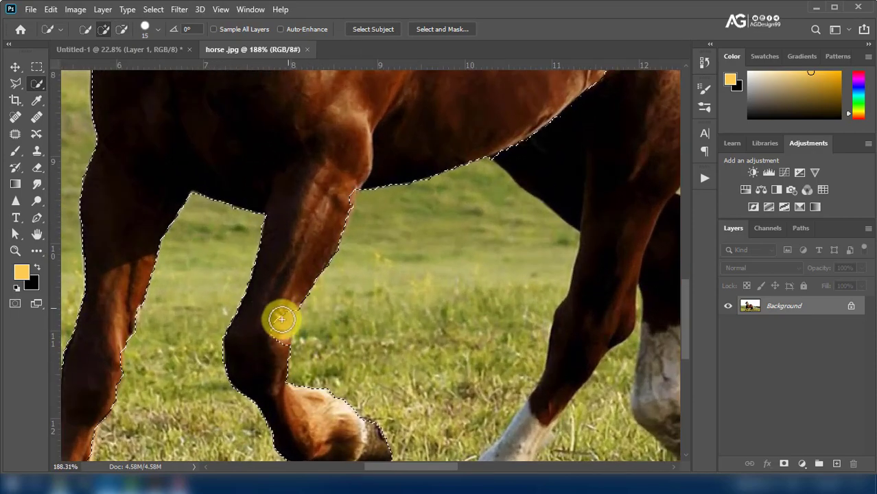
pyautogui.scroll(-5, 289, 350)
pyautogui.hscroll(-5, 336, 308)
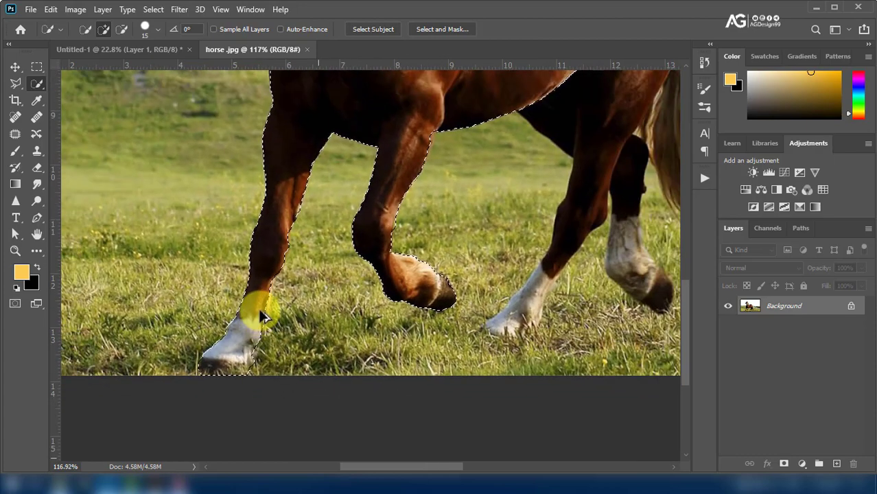
pyautogui.scroll(-2, 260, 304)
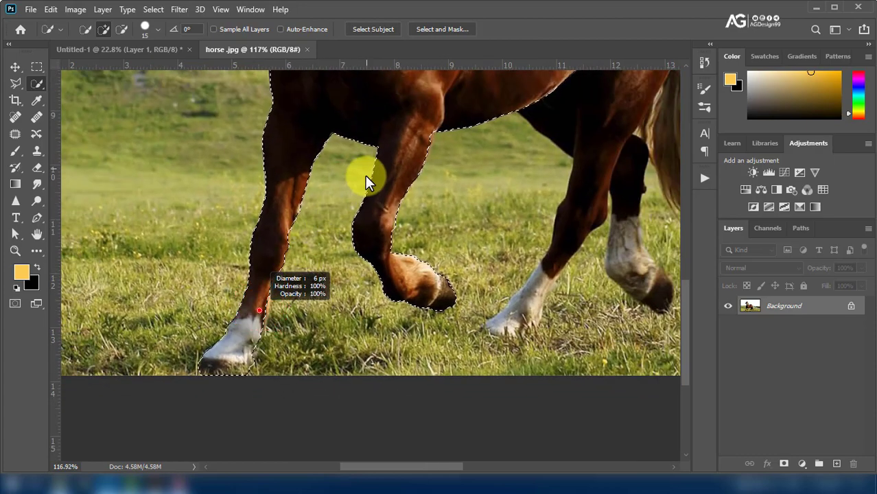
# Finish selecting the horse and add a layer mask hiding the field and sky.
pyautogui.moveTo(363, 177); pyautogui.dragTo(392, 133)
pyautogui.scroll(-1, 325, 329)
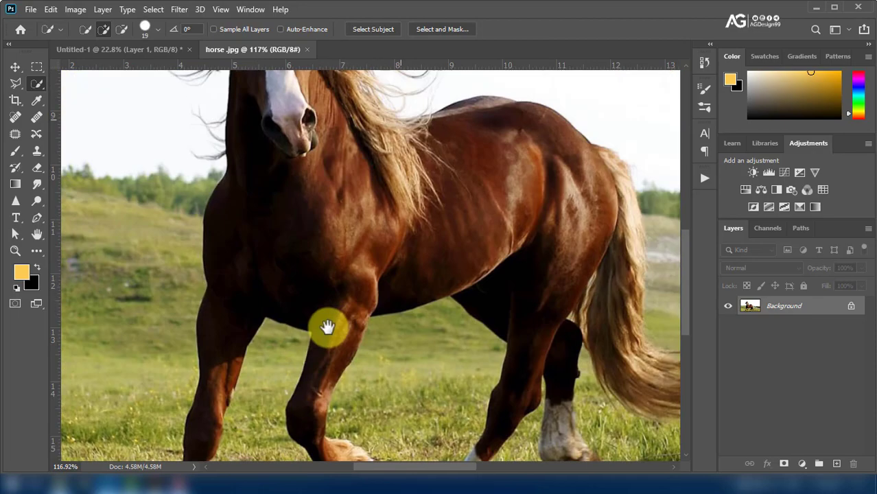
pyautogui.scroll(-1, 325, 329)
pyautogui.scroll(-2, 325, 329)
pyautogui.scroll(-1, 326, 329)
pyautogui.scroll(-1, 325, 330)
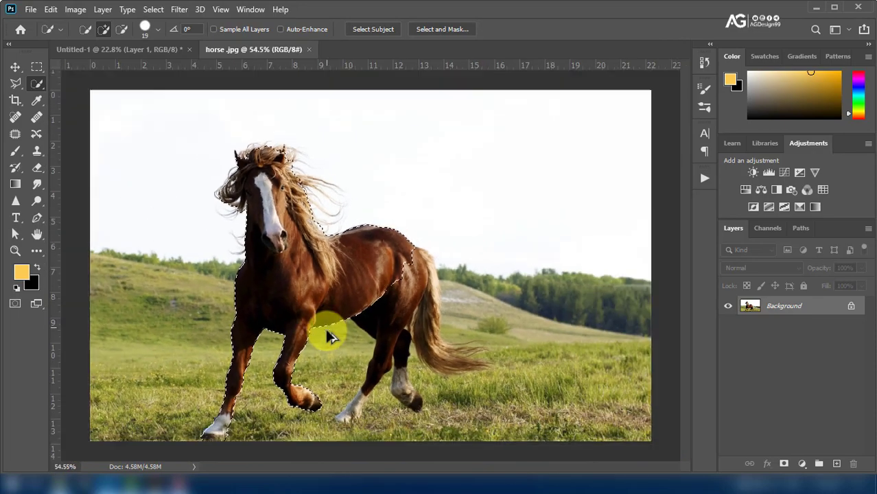
pyautogui.scroll(-1, 327, 332)
pyautogui.scroll(1, 327, 332)
pyautogui.click(784, 463)
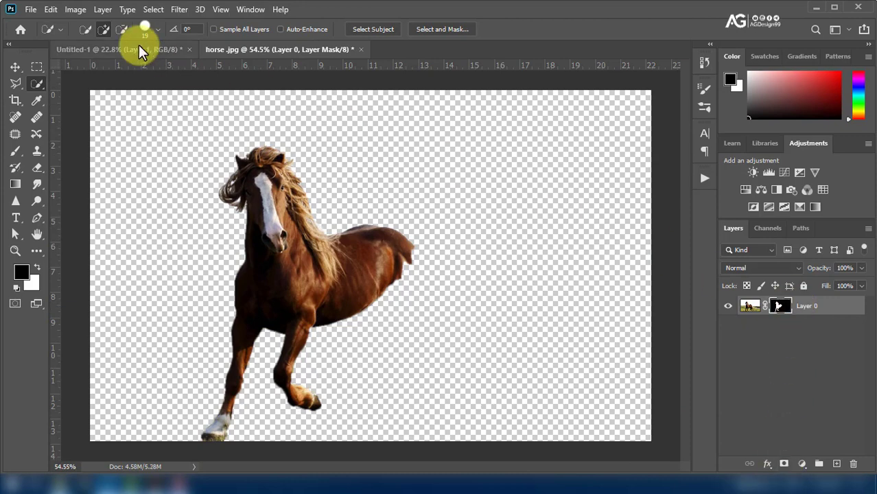
pyautogui.click(154, 9)
# In Select and Mask, brush the mane's hair strands with Refine Edge, outputting to a layer mask.
pyautogui.click(180, 180)
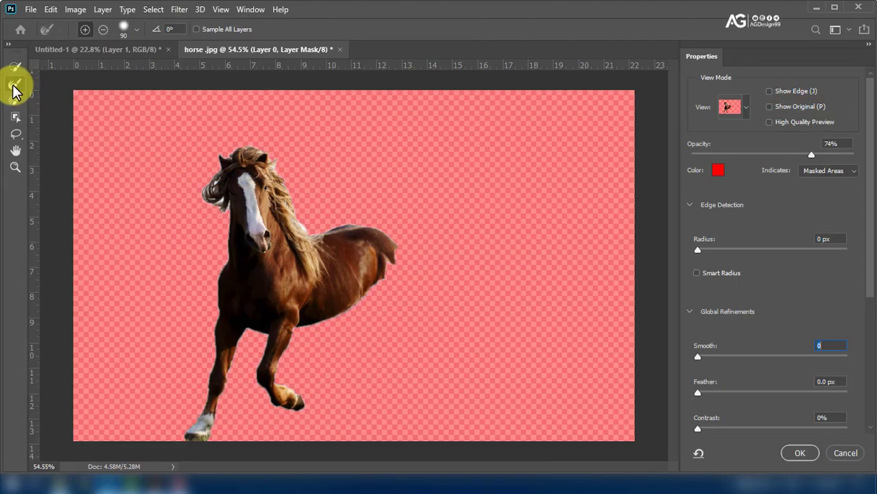
pyautogui.click(225, 205)
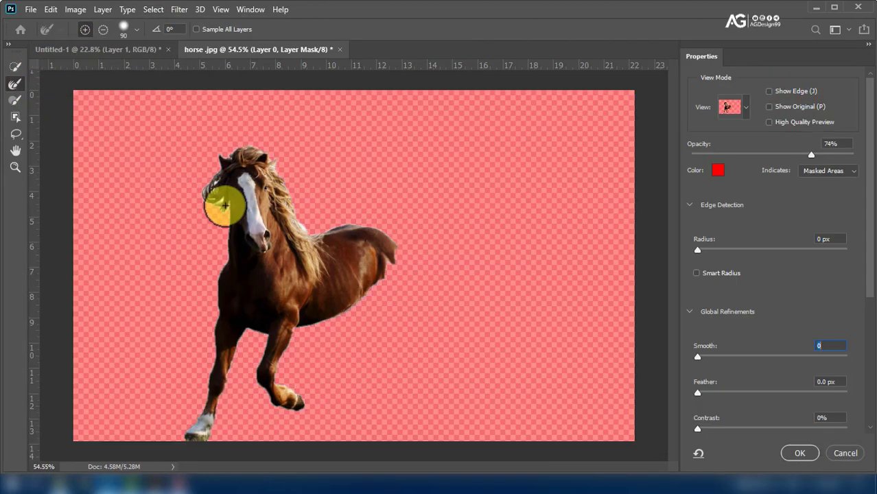
pyautogui.moveTo(225, 204)
pyautogui.mouseDown()
pyautogui.moveTo(239, 142)
pyautogui.moveTo(300, 214)
pyautogui.mouseUp()
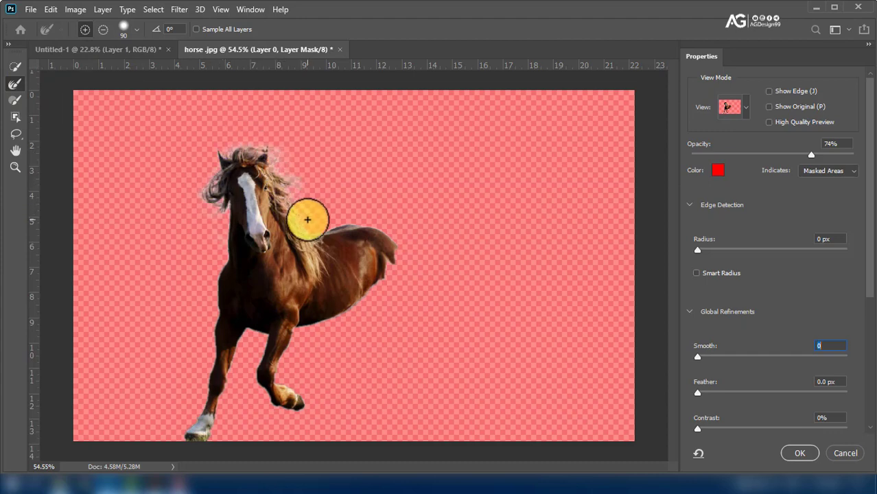
pyautogui.moveTo(308, 220); pyautogui.dragTo(200, 218)
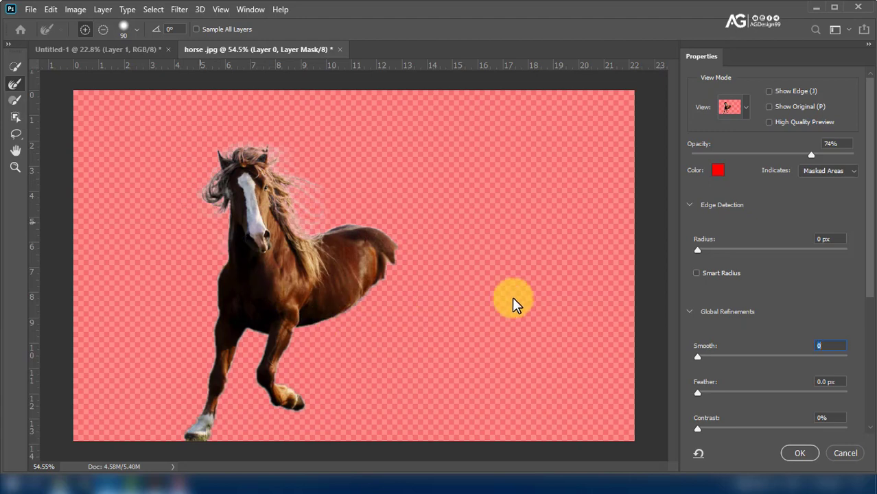
pyautogui.moveTo(870, 248); pyautogui.dragTo(872, 399)
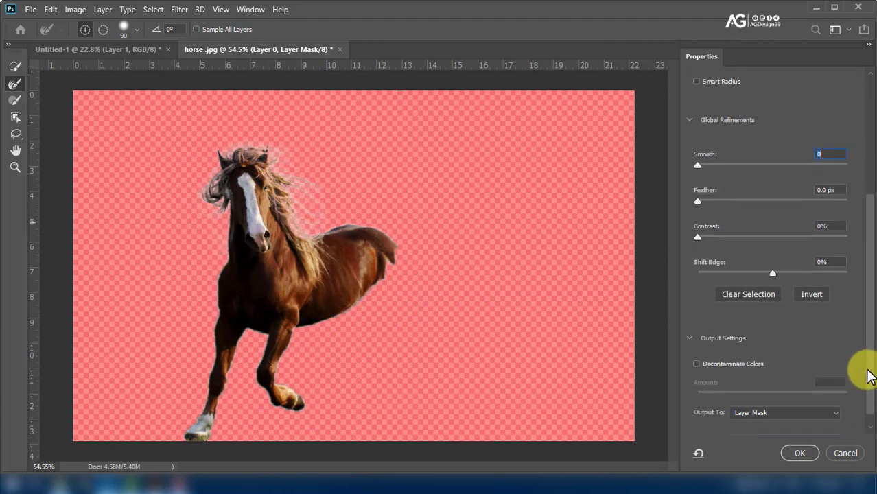
pyautogui.click(768, 398)
pyautogui.click(769, 415)
# Apply the refined mask and drag the horse into the Untitled-1 mockup.
pyautogui.click(800, 454)
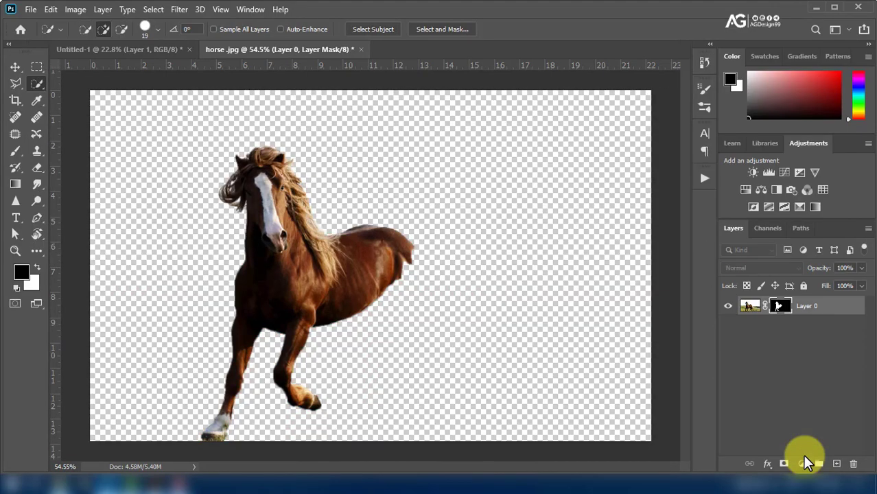
pyautogui.click(15, 67)
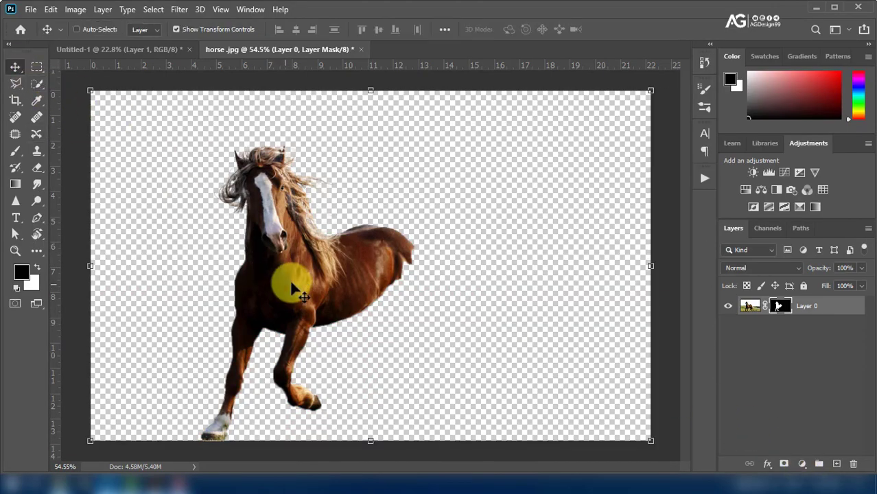
pyautogui.moveTo(290, 284)
pyautogui.mouseDown()
pyautogui.moveTo(385, 304)
pyautogui.moveTo(372, 330)
pyautogui.moveTo(391, 261)
pyautogui.mouseUp()
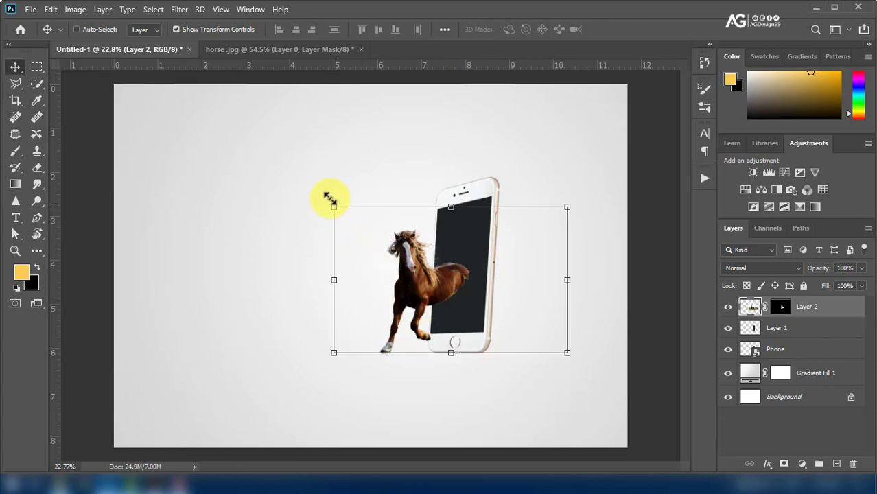
# Scale the horse to 112% and position it overlapping the phone's left edge.
pyautogui.moveTo(330, 199); pyautogui.dragTo(308, 180)
pyautogui.moveTo(411, 342)
pyautogui.mouseDown()
pyautogui.moveTo(443, 343)
pyautogui.moveTo(415, 331)
pyautogui.mouseUp()
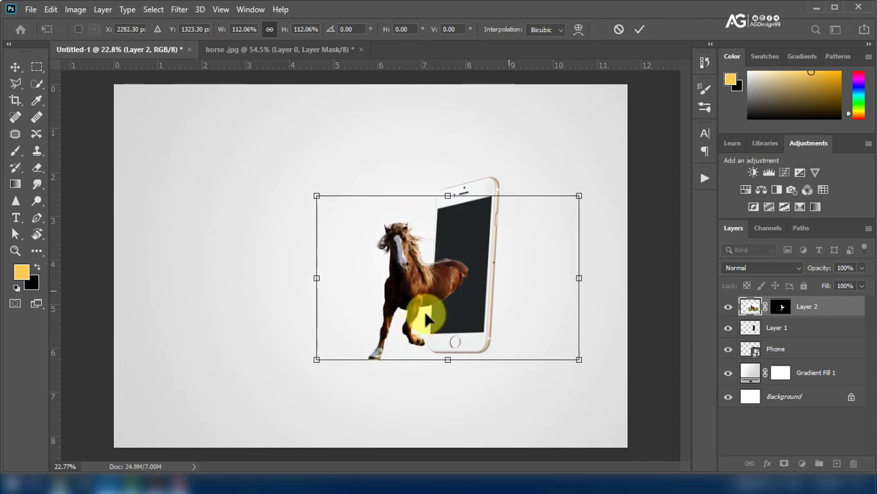
pyautogui.click(639, 29)
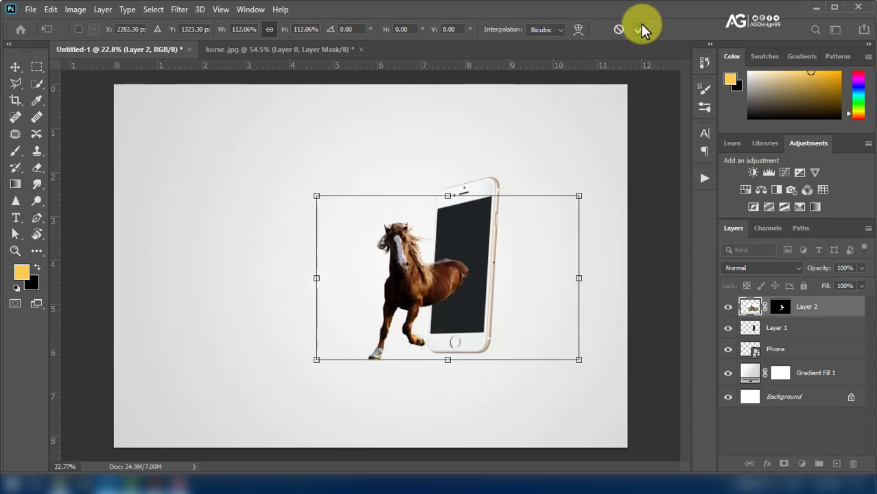
pyautogui.scroll(2, 445, 277)
pyautogui.scroll(1, 443, 276)
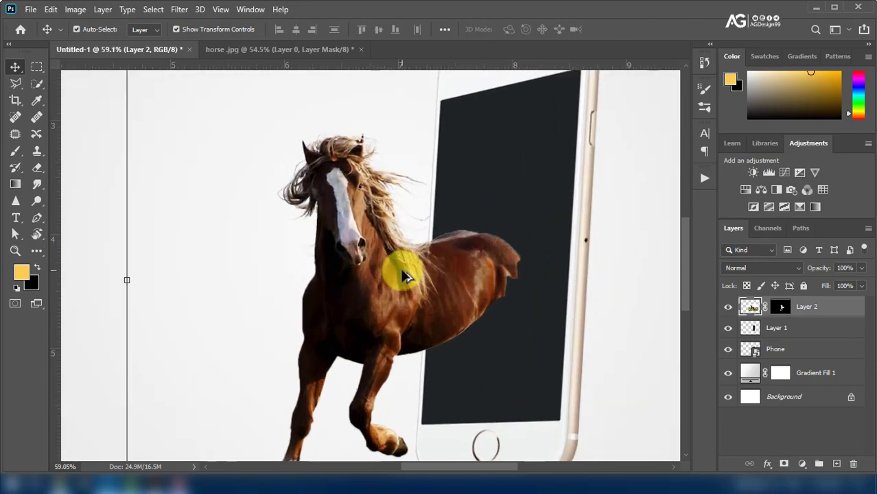
pyautogui.scroll(-1, 402, 275)
pyautogui.scroll(-1, 404, 274)
pyautogui.scroll(1, 405, 275)
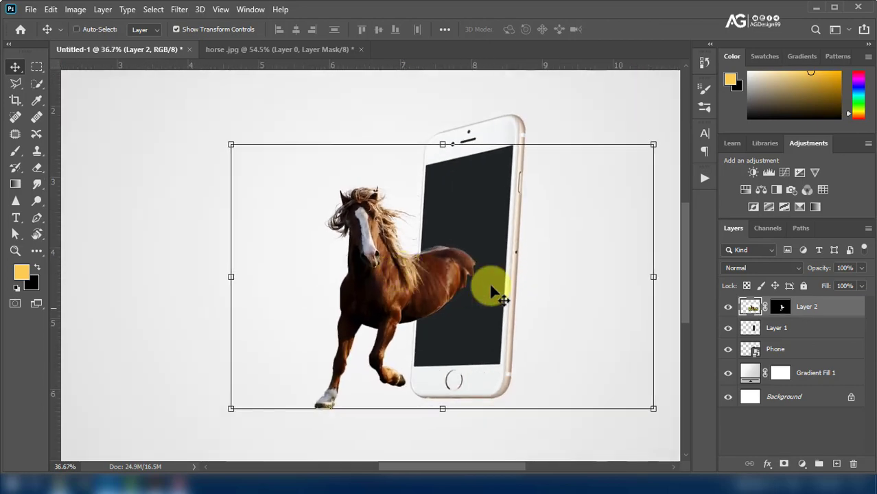
# Load Layer 1's screen shape as a selection and paint white on Layer 2's mask inside it.
pyautogui.click(753, 330)
pyautogui.keyDown('ctrl'); pyautogui.click(753, 329); pyautogui.keyUp('ctrl')
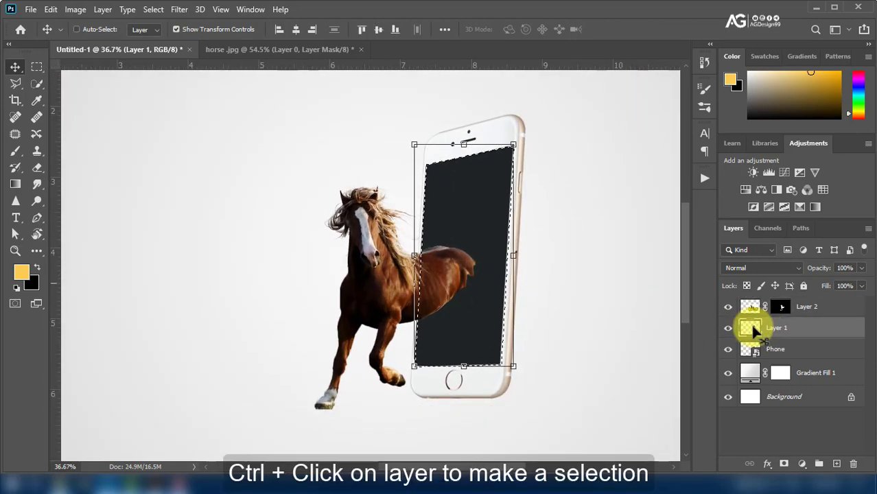
pyautogui.click(781, 308)
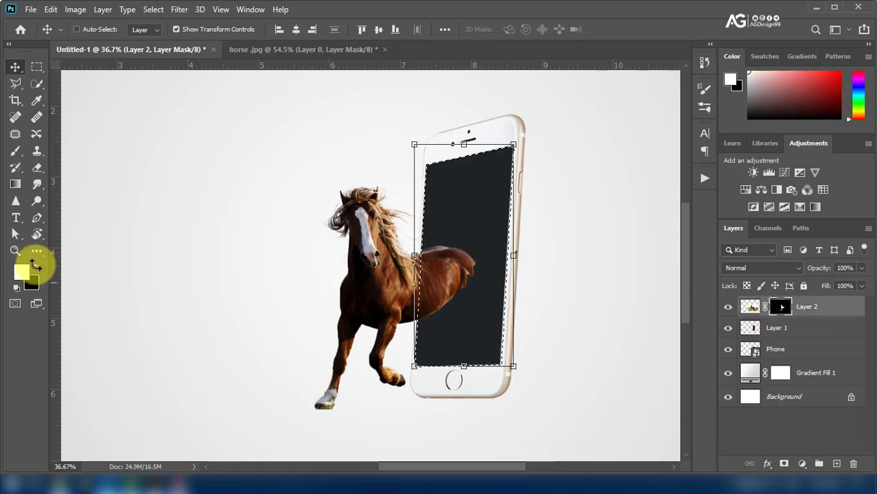
pyautogui.click(16, 151)
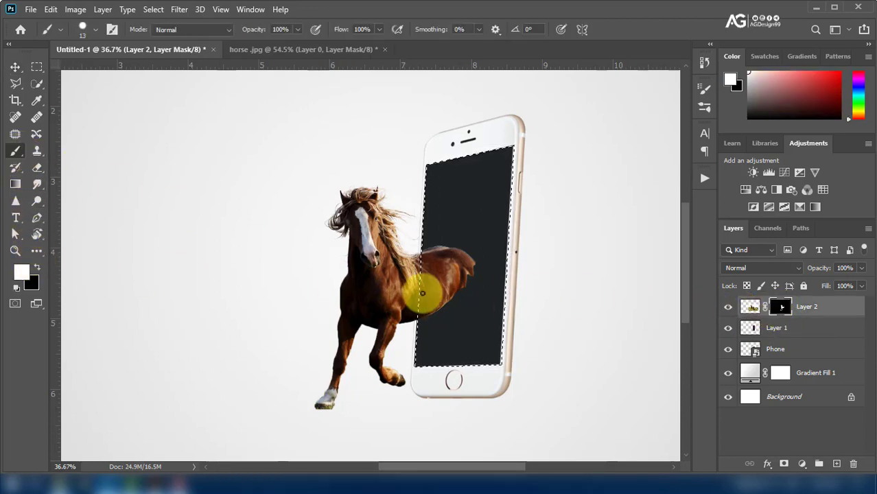
pyautogui.moveTo(456, 346)
pyautogui.mouseDown()
pyautogui.moveTo(453, 179)
pyautogui.moveTo(470, 319)
pyautogui.moveTo(499, 172)
pyautogui.mouseUp()
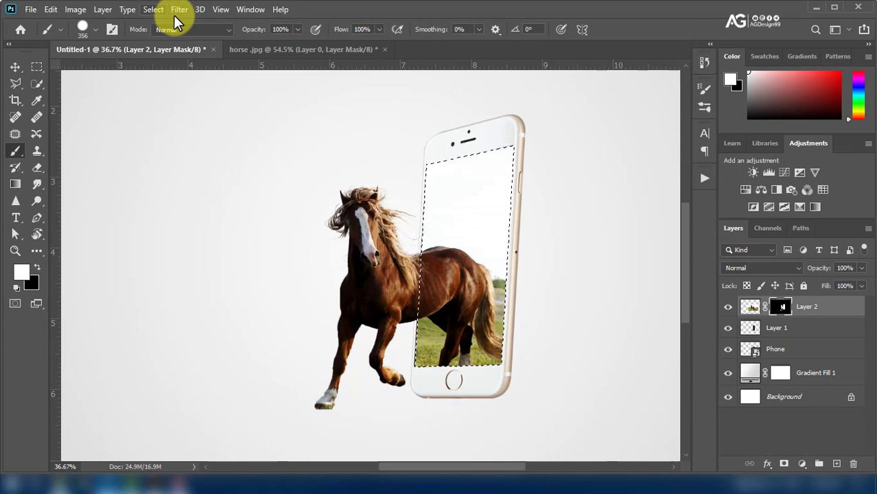
# Deselect the screen selection and target Layer 2's image instead of its mask.
pyautogui.click(153, 9)
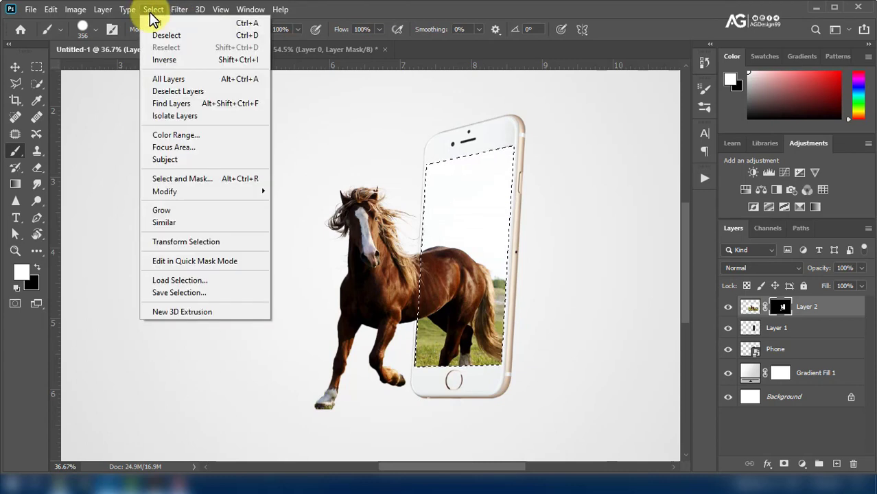
pyautogui.click(175, 35)
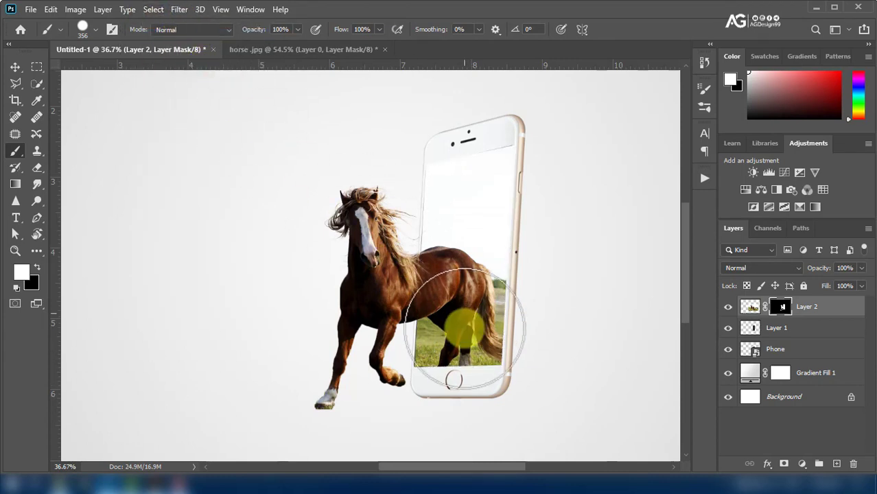
pyautogui.scroll(-2, 453, 329)
pyautogui.scroll(1, 473, 323)
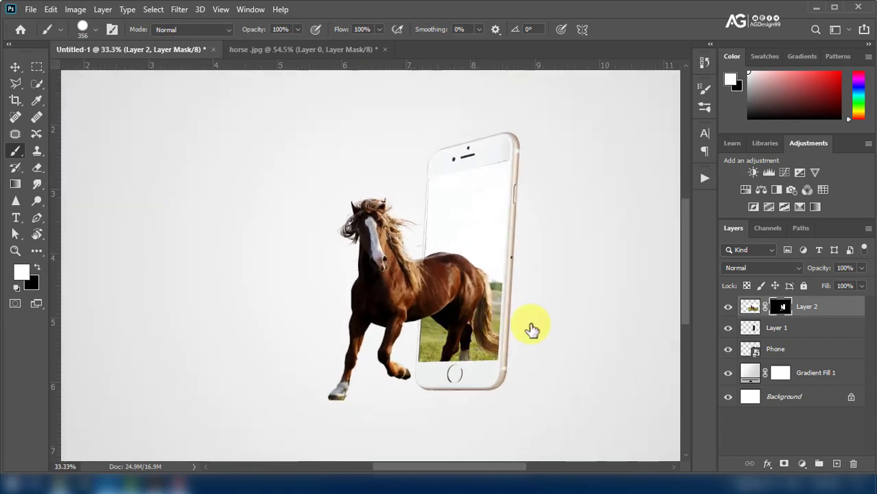
pyautogui.click(750, 307)
pyautogui.click(37, 200)
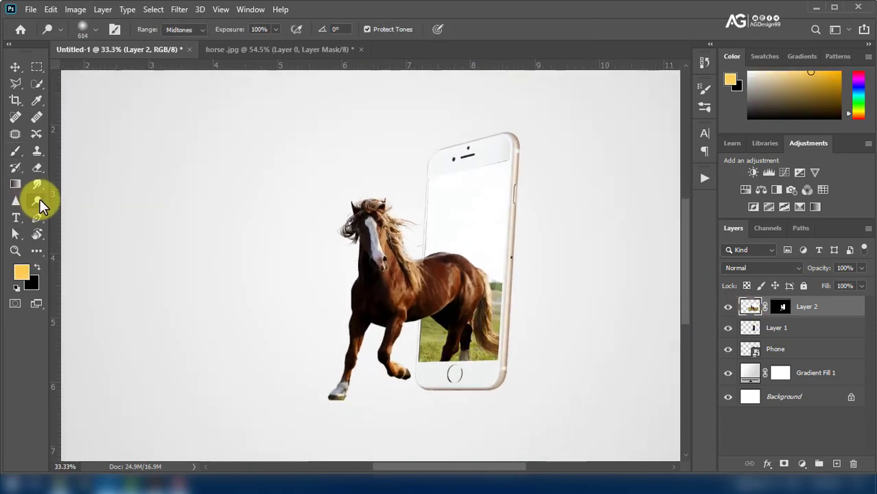
pyautogui.rightClick(38, 200)
pyautogui.click(77, 202)
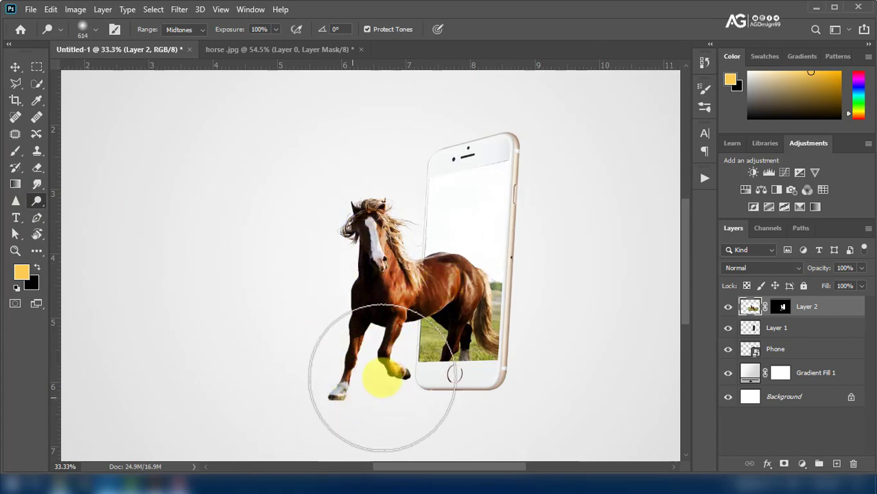
pyautogui.keyDown('alt'); pyautogui.scroll(-1, 398, 384); pyautogui.keyUp('alt')
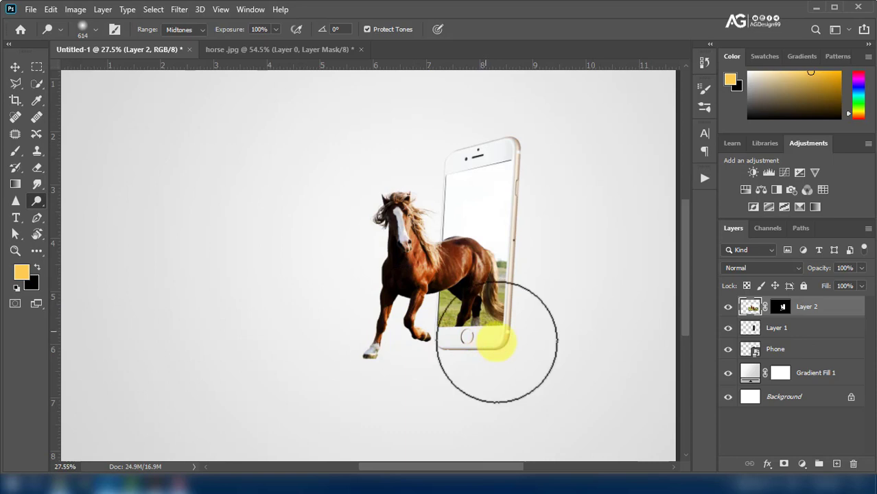
pyautogui.scroll(-2, 475, 310)
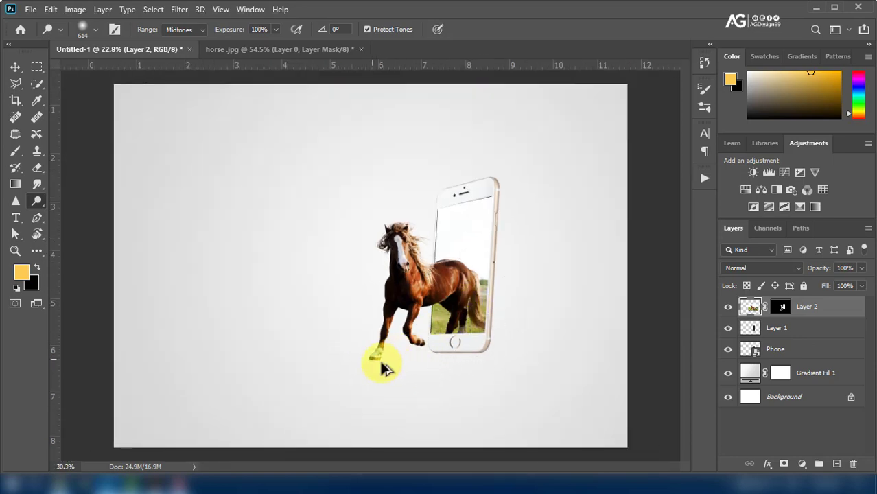
pyautogui.scroll(6, 379, 360)
pyautogui.scroll(3, 379, 361)
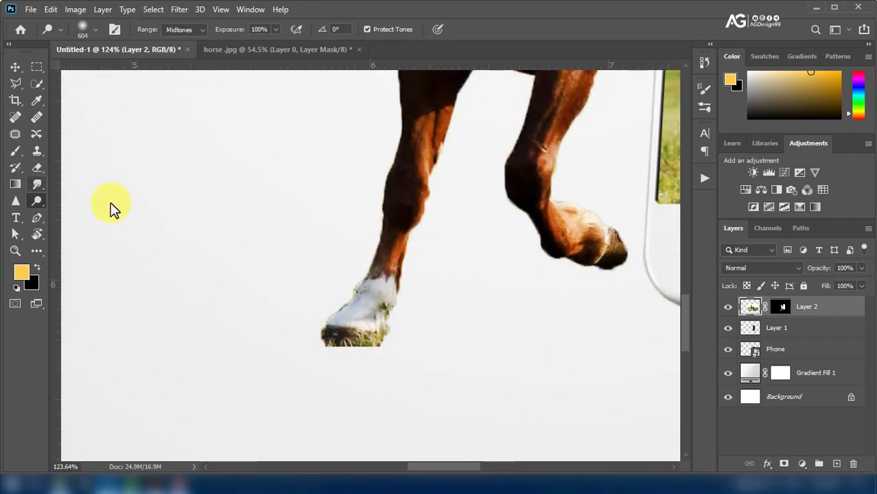
# Set up a small black Brush on Layer 2's mask.
pyautogui.click(15, 151)
pyautogui.moveTo(415, 358)
pyautogui.mouseDown()
pyautogui.moveTo(342, 344)
pyautogui.moveTo(402, 332)
pyautogui.mouseUp()
pyautogui.click(37, 267)
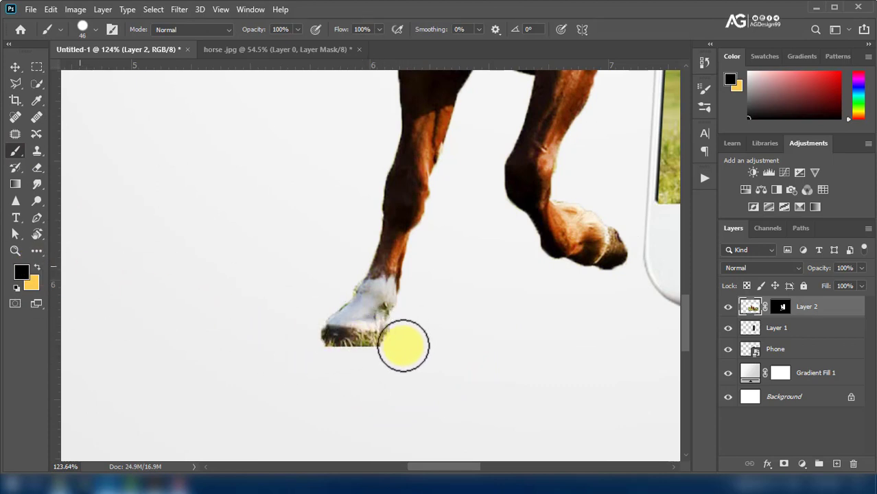
pyautogui.click(781, 307)
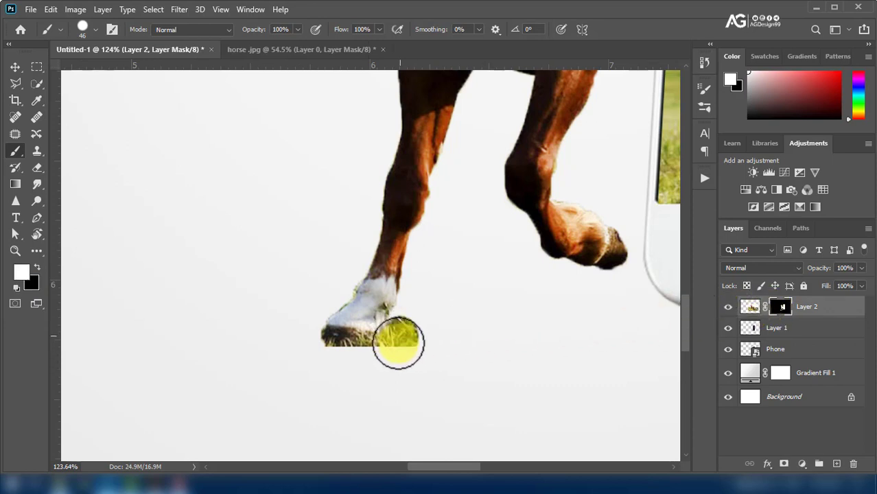
pyautogui.click(37, 266)
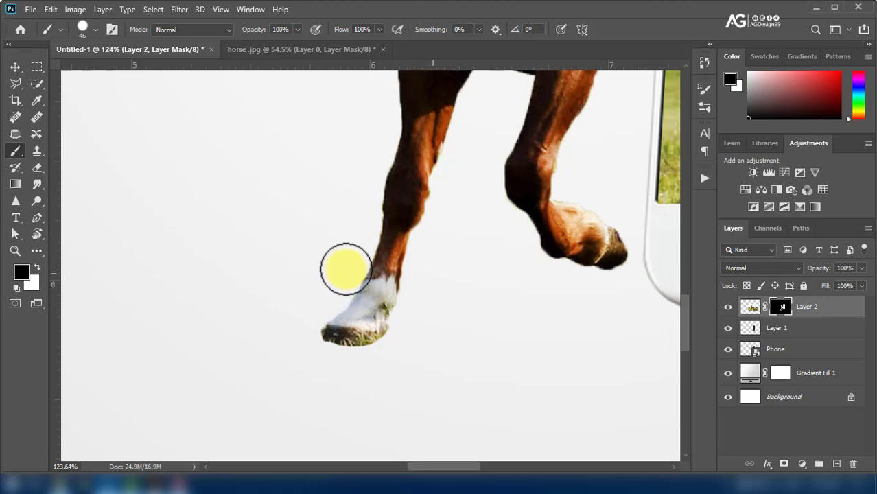
# Paint out the grass patch and rough edges around the front hooves with a finer brush.
pyautogui.scroll(-2, 345, 269)
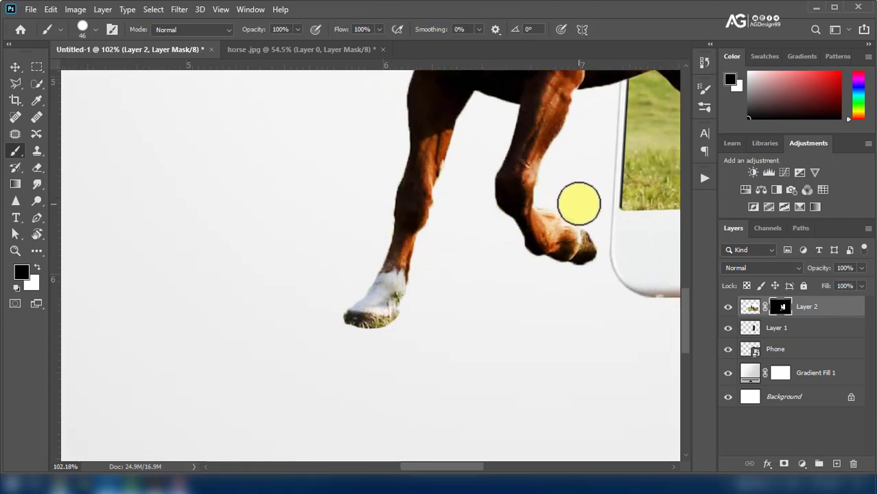
pyautogui.scroll(2, 579, 203)
pyautogui.scroll(2, 587, 221)
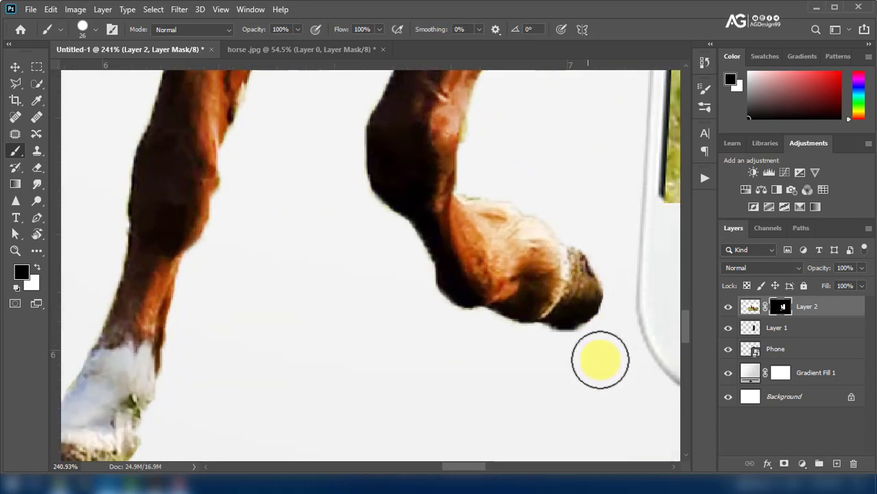
pyautogui.moveTo(532, 198); pyautogui.dragTo(497, 191)
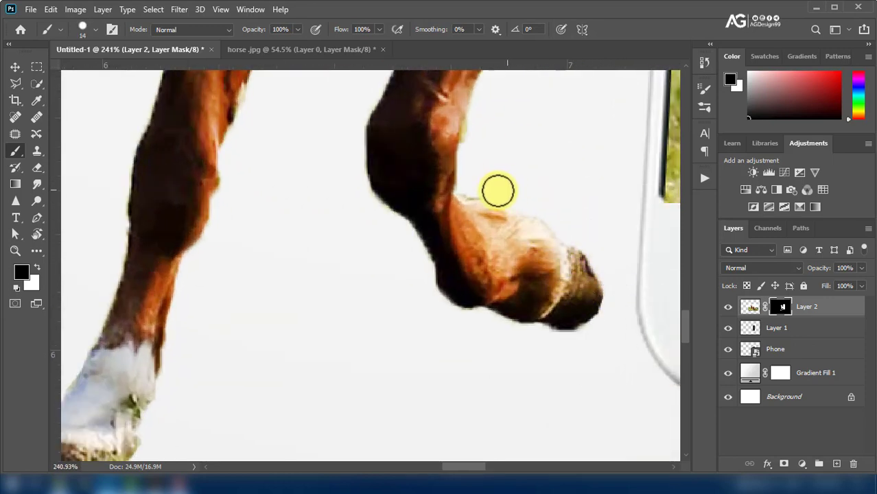
pyautogui.scroll(-5, 494, 191)
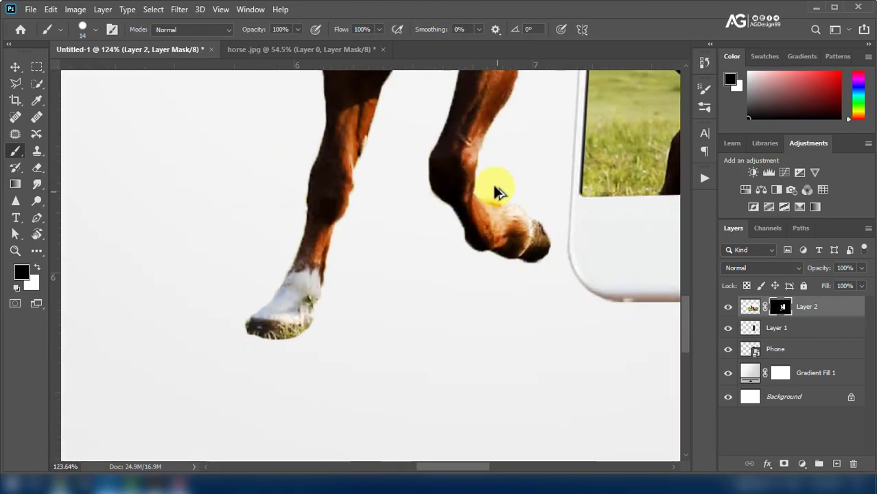
pyautogui.moveTo(520, 148); pyautogui.dragTo(499, 343)
pyautogui.scroll(-2, 499, 343)
pyautogui.scroll(-2, 463, 317)
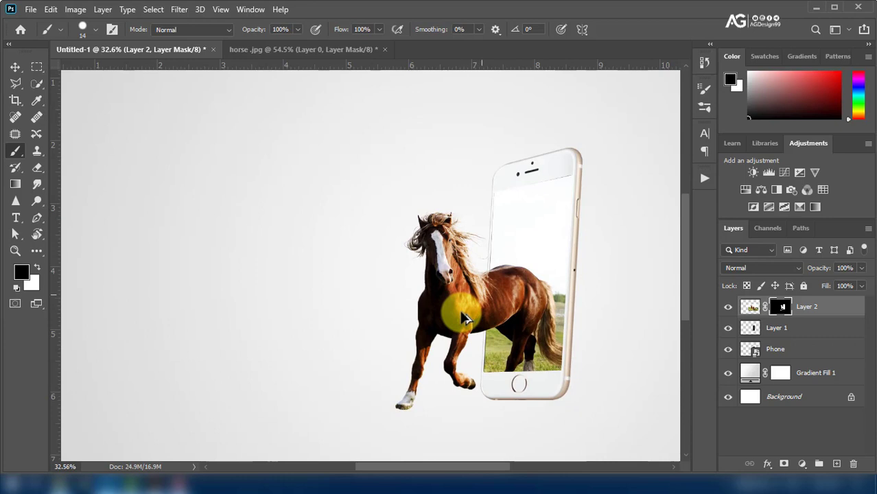
pyautogui.scroll(-2, 499, 273)
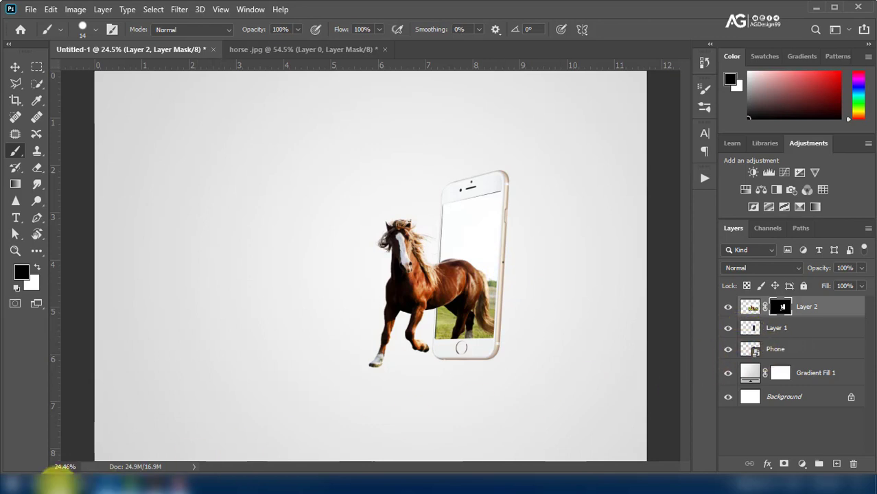
# Place tree.png on the canvas and flip it horizontally.
pyautogui.click(53, 482)
pyautogui.moveTo(556, 215); pyautogui.dragTo(448, 313)
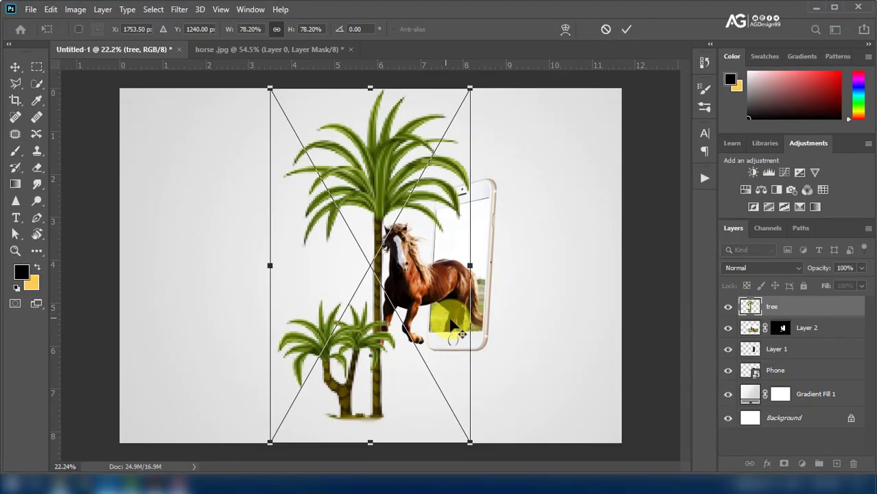
pyautogui.rightClick(449, 256)
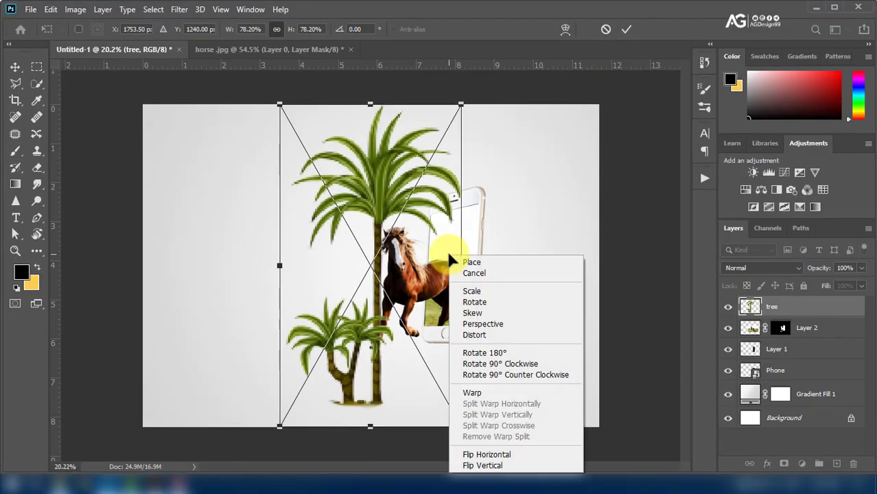
pyautogui.click(477, 455)
# Shrink the tree to about half, tilt it about 165°, set it at the phone's right, and move it below Phone.
pyautogui.moveTo(461, 104); pyautogui.dragTo(396, 219)
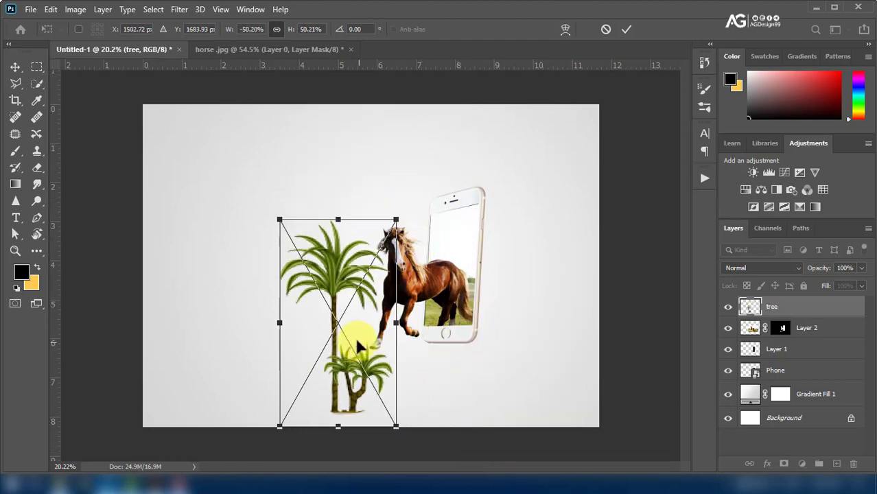
pyautogui.moveTo(355, 337); pyautogui.dragTo(455, 252)
pyautogui.moveTo(505, 137)
pyautogui.mouseDown()
pyautogui.moveTo(540, 161)
pyautogui.moveTo(535, 169)
pyautogui.mouseUp()
pyautogui.moveTo(450, 271); pyautogui.dragTo(489, 272)
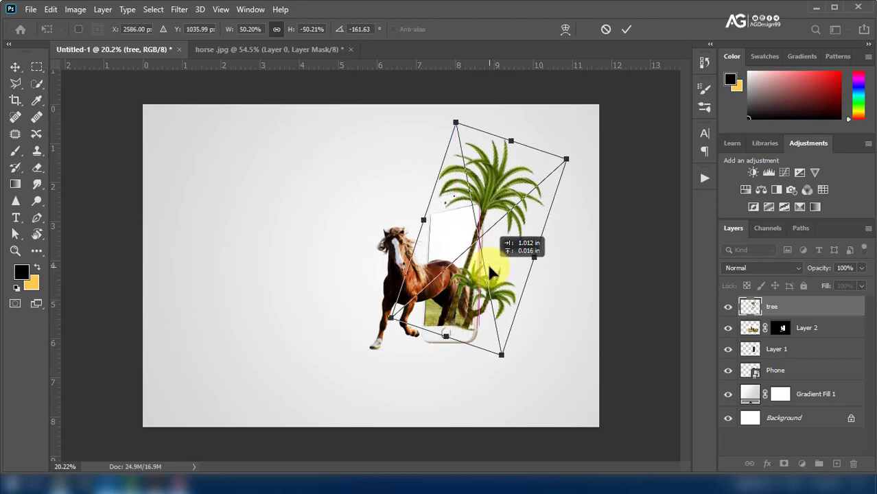
pyautogui.moveTo(584, 168); pyautogui.dragTo(596, 186)
pyautogui.moveTo(489, 287); pyautogui.dragTo(504, 290)
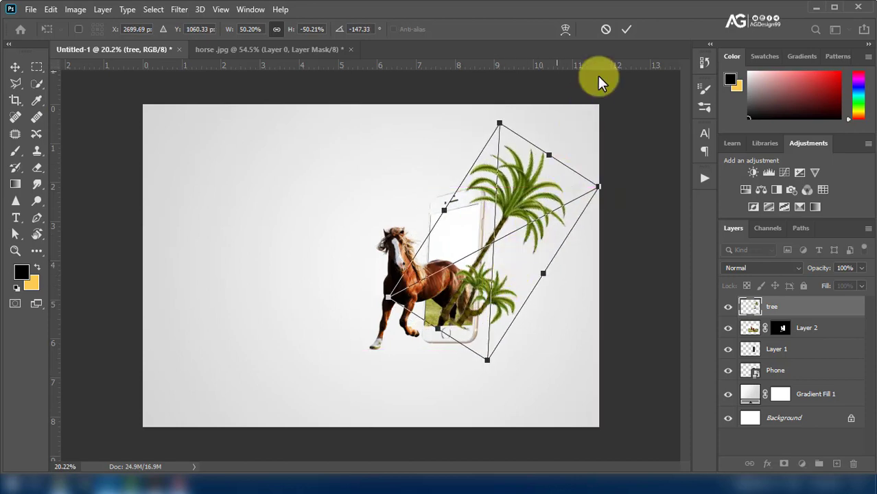
pyautogui.click(624, 28)
pyautogui.moveTo(813, 327)
pyautogui.mouseDown()
pyautogui.moveTo(823, 343)
pyautogui.moveTo(822, 377)
pyautogui.mouseUp()
pyautogui.hotkey('ctrl', '0')
# Add a layer mask to Phone and load the palm tree's outline as a selection.
pyautogui.scroll(2, 523, 196)
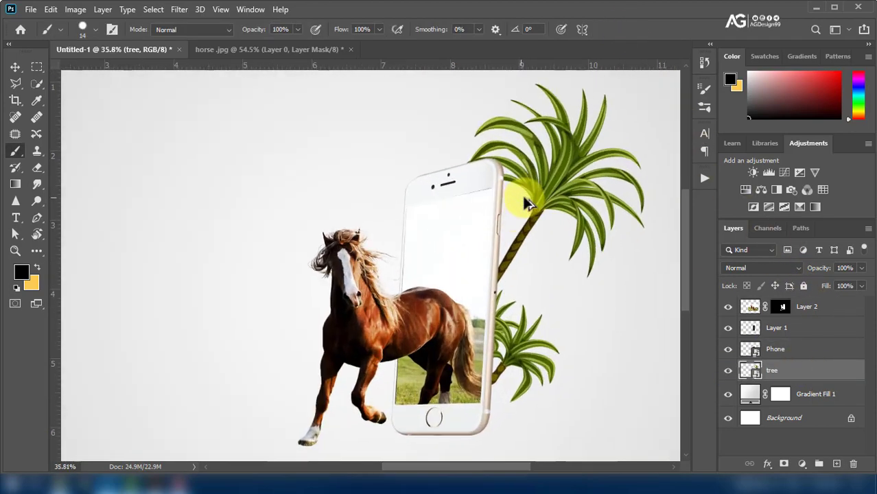
pyautogui.scroll(2, 522, 196)
pyautogui.click(727, 370)
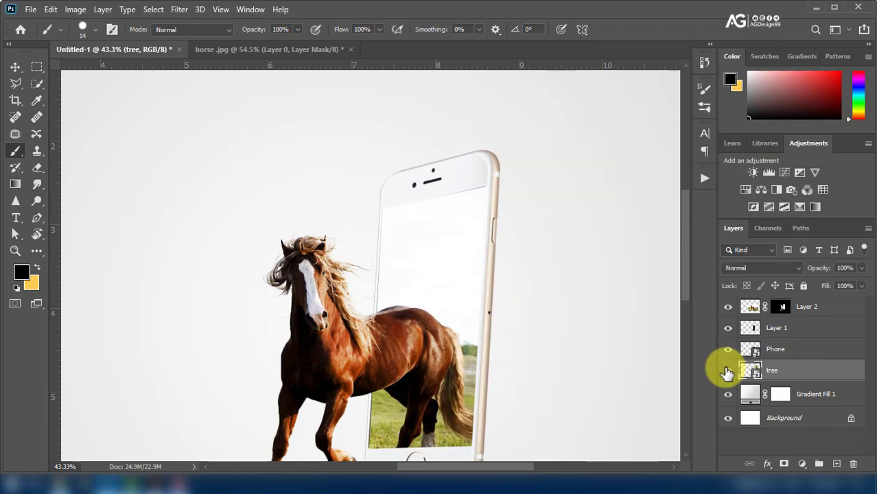
pyautogui.click(783, 351)
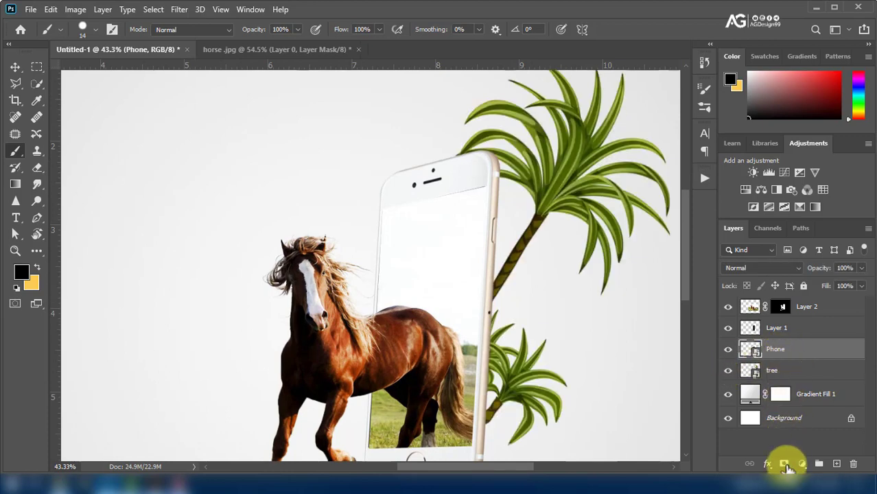
pyautogui.click(784, 464)
pyautogui.keyDown('ctrl'); pyautogui.click(751, 370); pyautogui.keyUp('ctrl')
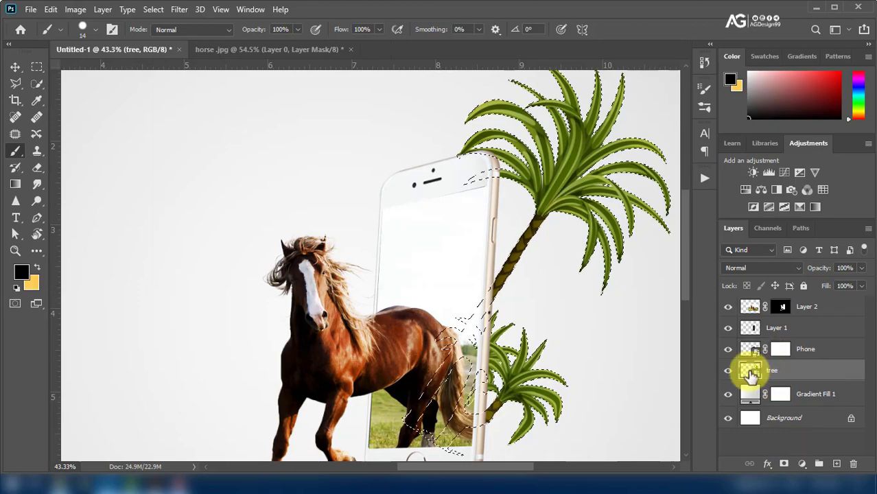
pyautogui.click(778, 352)
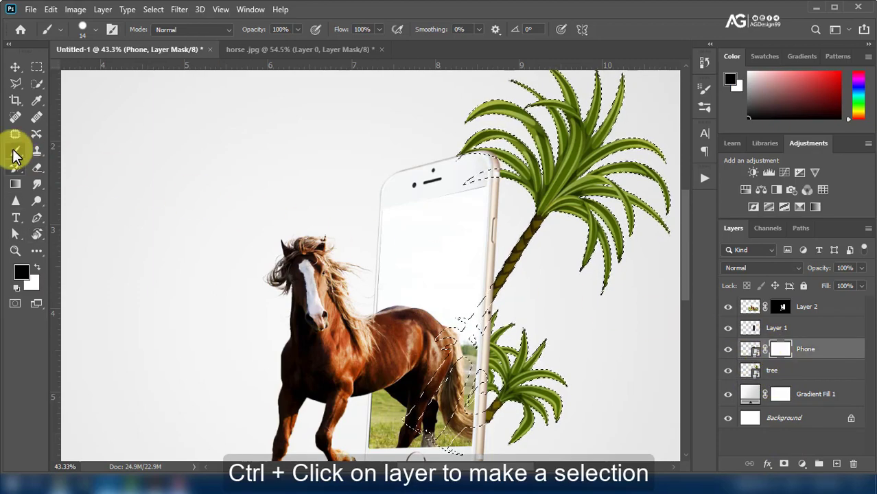
# Paint black on the Phone mask so the upper and lower palm leaves overlap the phone's edge.
pyautogui.click(37, 269)
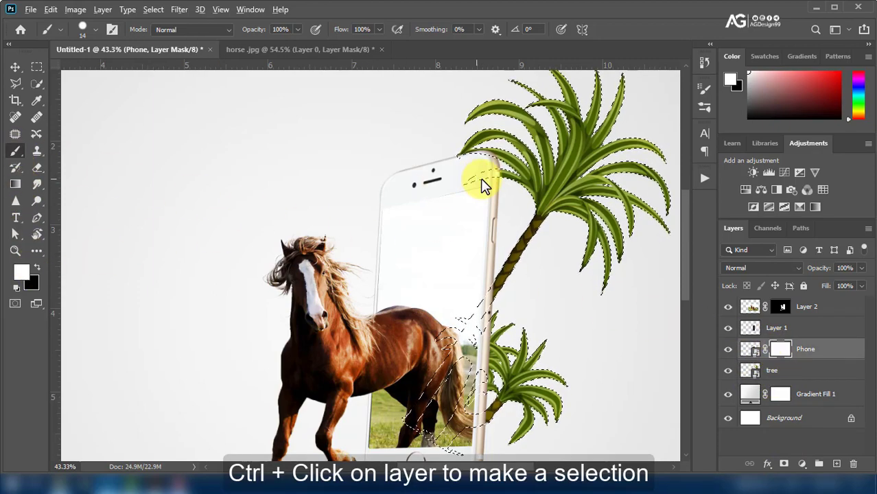
pyautogui.press(']')
pyautogui.press(']')
pyautogui.press(']')
pyautogui.click(37, 268)
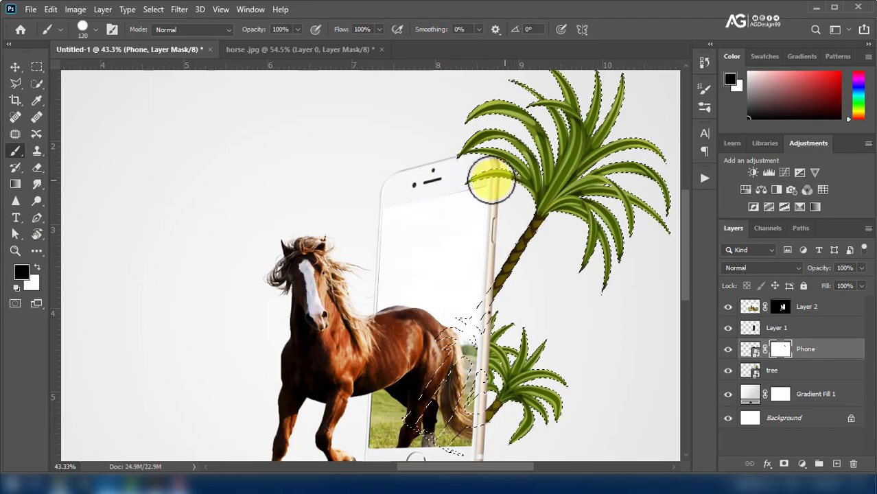
pyautogui.moveTo(483, 175); pyautogui.dragTo(513, 395)
pyautogui.scroll(3, 515, 396)
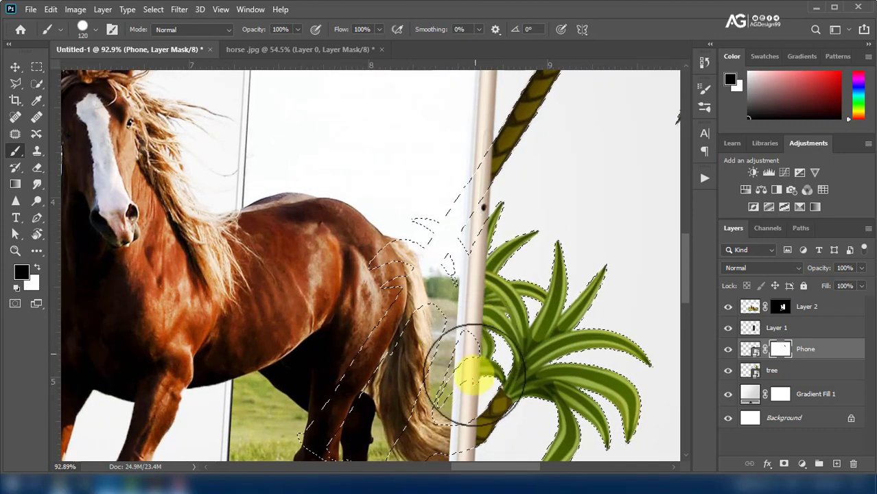
pyautogui.keyDown('alt'); pyautogui.rightClick(465, 386); pyautogui.keyUp('alt')
pyautogui.moveTo(472, 378); pyautogui.dragTo(458, 388)
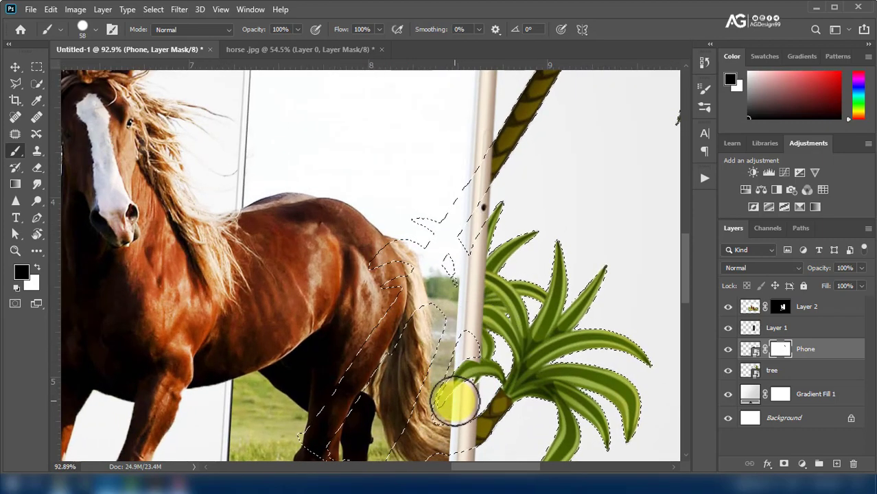
# Clear the palm tree selection and make Layer 2 the active layer.
pyautogui.scroll(-3, 458, 406)
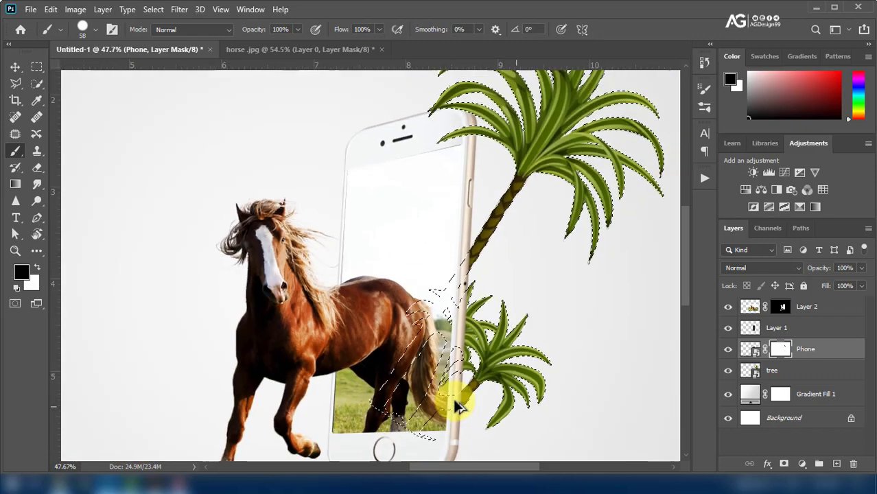
pyautogui.scroll(-2, 456, 402)
pyautogui.scroll(-1, 454, 405)
pyautogui.scroll(1, 454, 405)
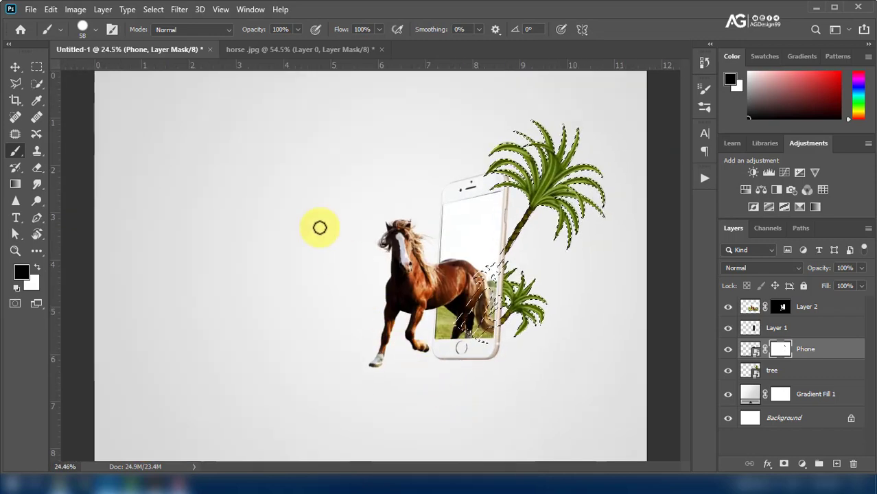
pyautogui.click(151, 10)
pyautogui.click(165, 34)
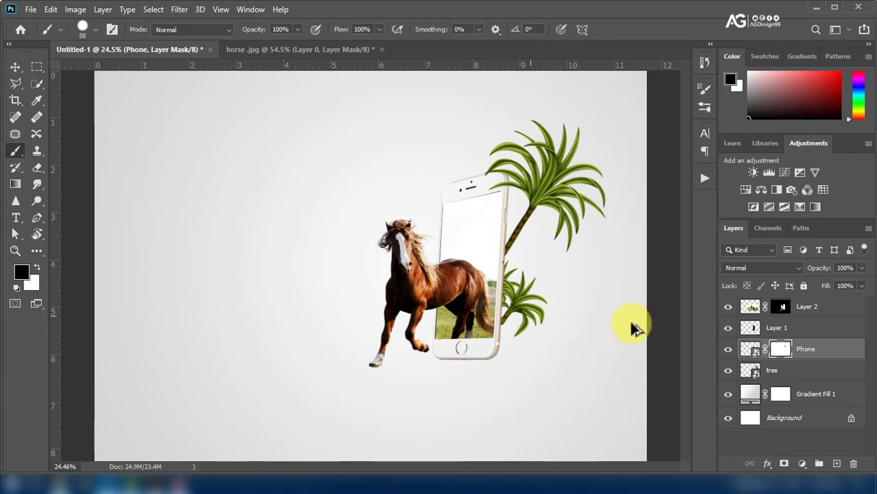
pyautogui.click(810, 307)
# Place the eagle image, shrink it small, and position it at the top centre above the phone.
pyautogui.click(66, 482)
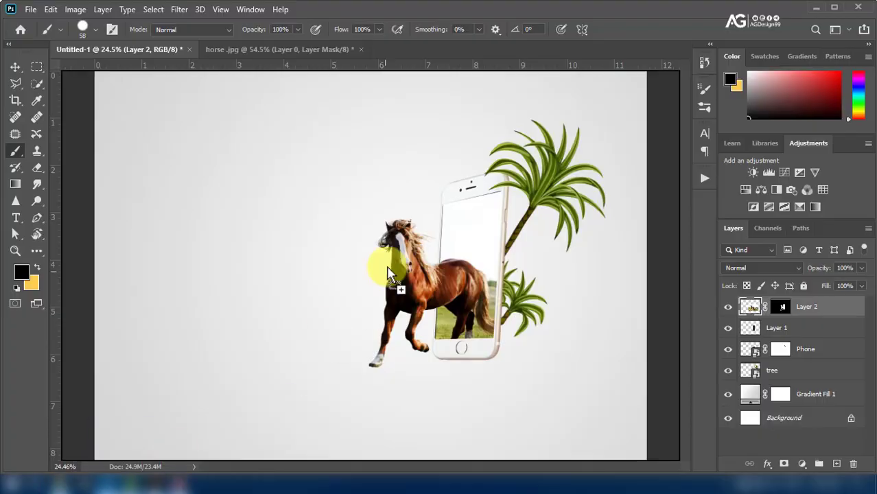
pyautogui.moveTo(194, 221); pyautogui.dragTo(388, 272)
pyautogui.hotkey('ctrl', '-')
pyautogui.moveTo(545, 144); pyautogui.dragTo(299, 314)
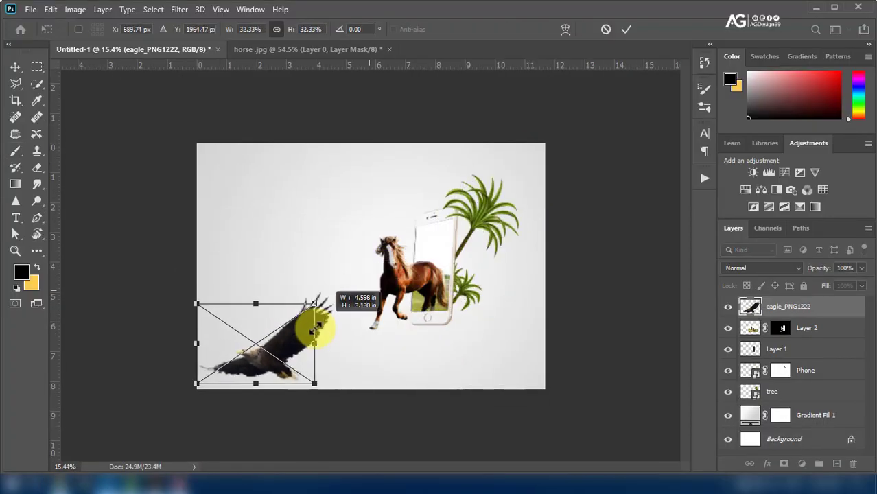
pyautogui.moveTo(265, 371); pyautogui.dragTo(410, 197)
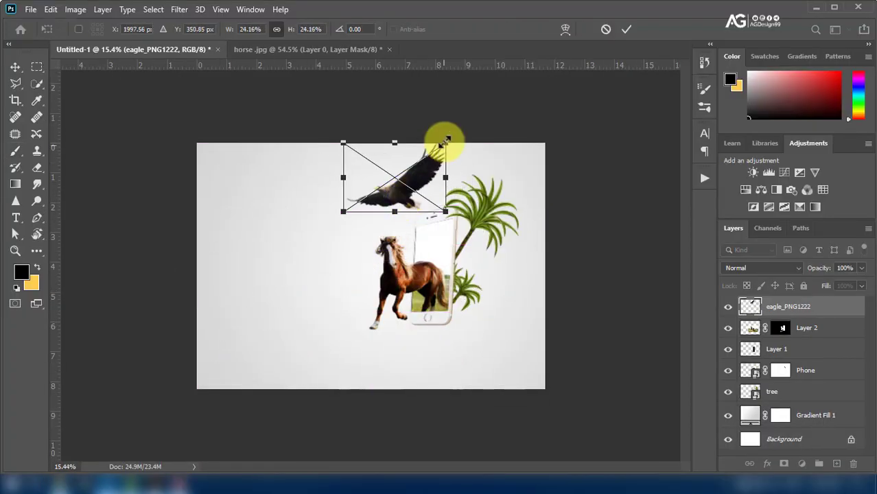
pyautogui.moveTo(440, 141)
pyautogui.mouseDown()
pyautogui.moveTo(392, 175)
pyautogui.moveTo(418, 194)
pyautogui.moveTo(426, 169)
pyautogui.moveTo(416, 174)
pyautogui.mouseUp()
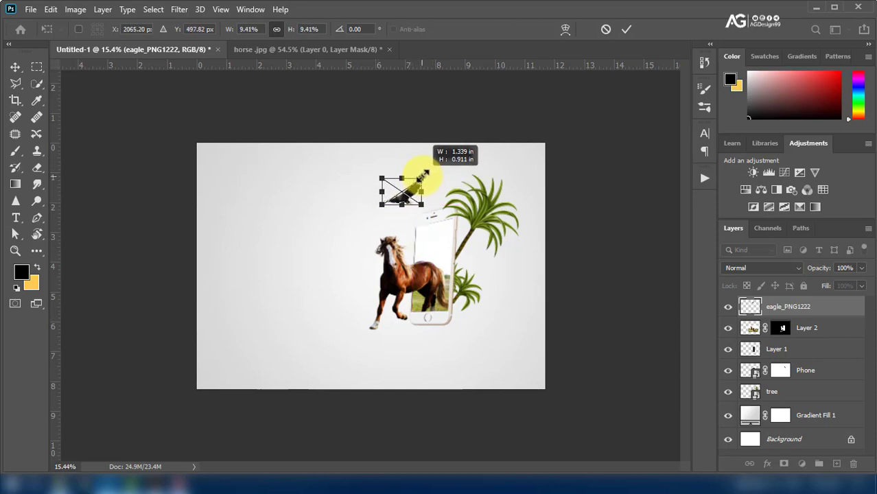
pyautogui.click(626, 29)
# Enlarge the eagle-through-tree layers together about 114%, shifting them slightly down and left.
pyautogui.scroll(2, 465, 166)
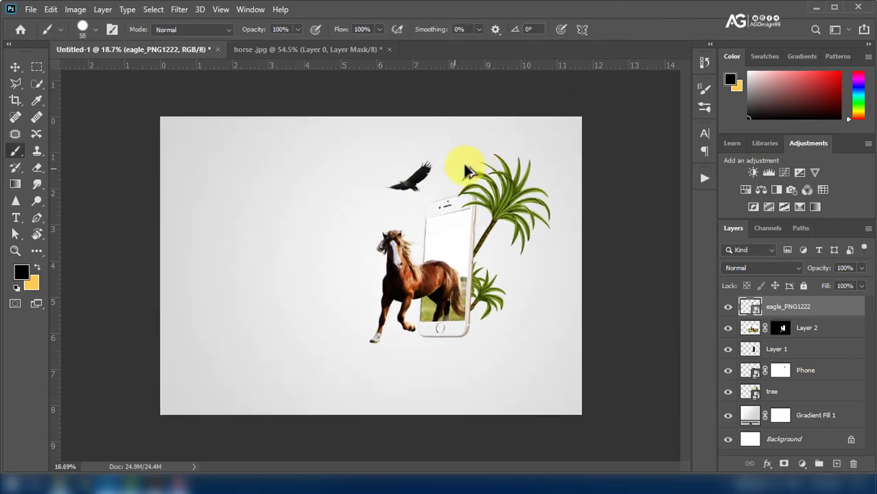
pyautogui.click(828, 395)
pyautogui.keyDown('shift'); pyautogui.click(810, 306); pyautogui.keyUp('shift')
pyautogui.click(15, 66)
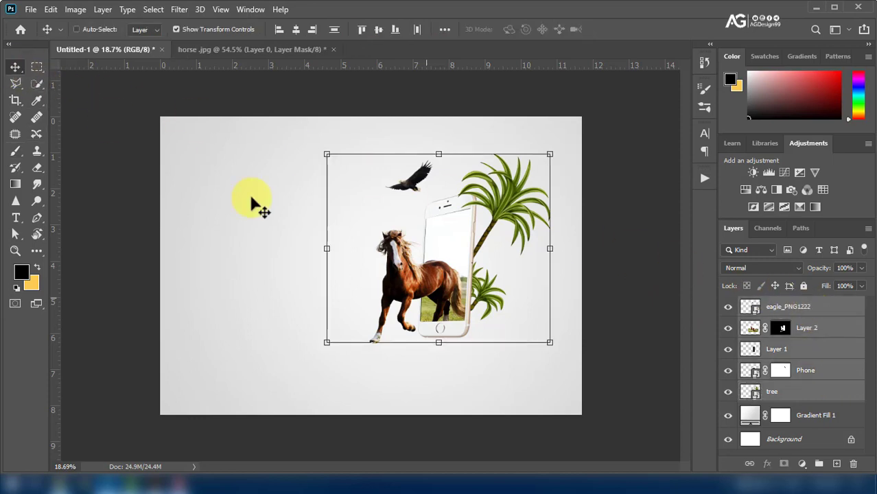
pyautogui.moveTo(459, 307); pyautogui.dragTo(440, 345)
pyautogui.moveTo(531, 192); pyautogui.dragTo(562, 163)
pyautogui.moveTo(487, 274); pyautogui.dragTo(486, 265)
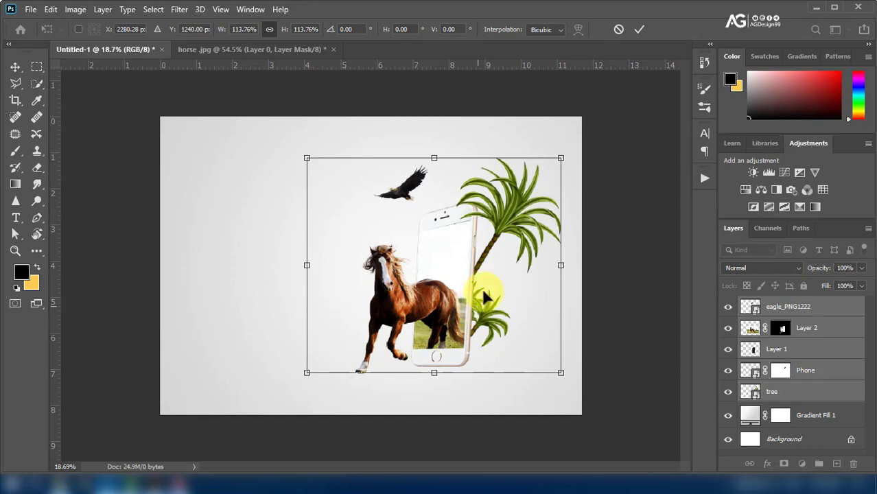
pyautogui.press('Return')
pyautogui.hotkey('ctrl', '0')
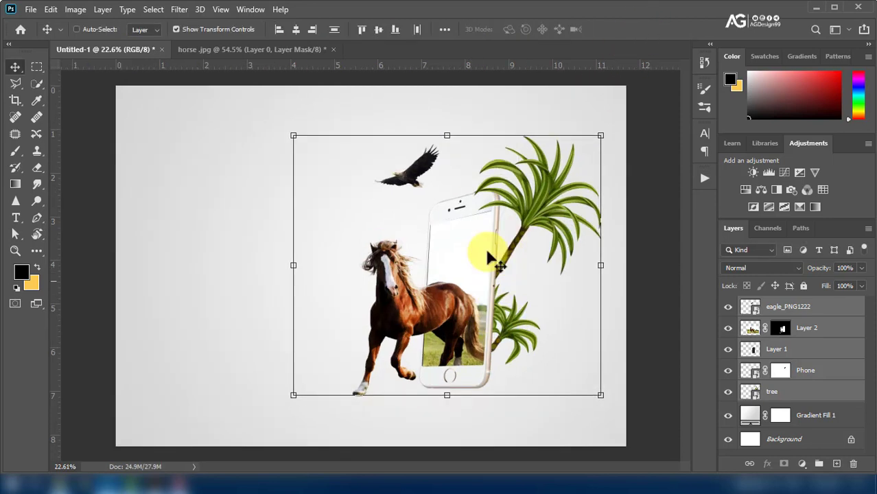
pyautogui.click(811, 311)
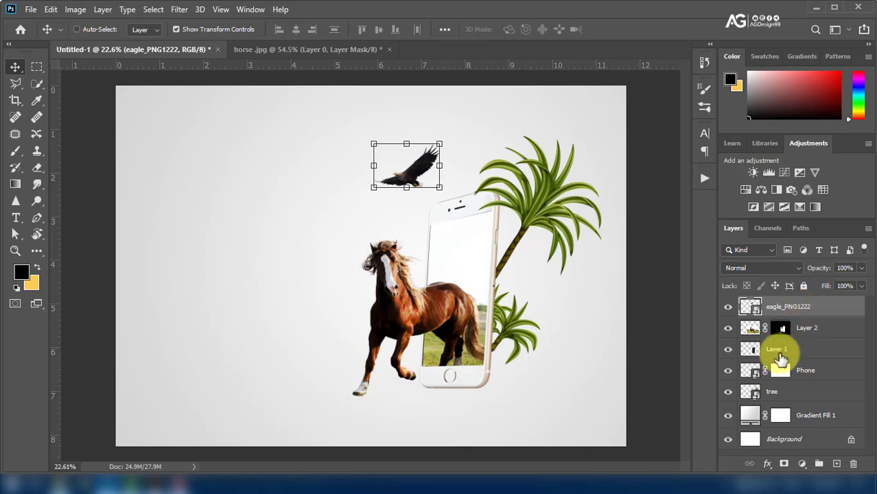
# Create a new layer named phone shadow above the tree layer.
pyautogui.click(751, 372)
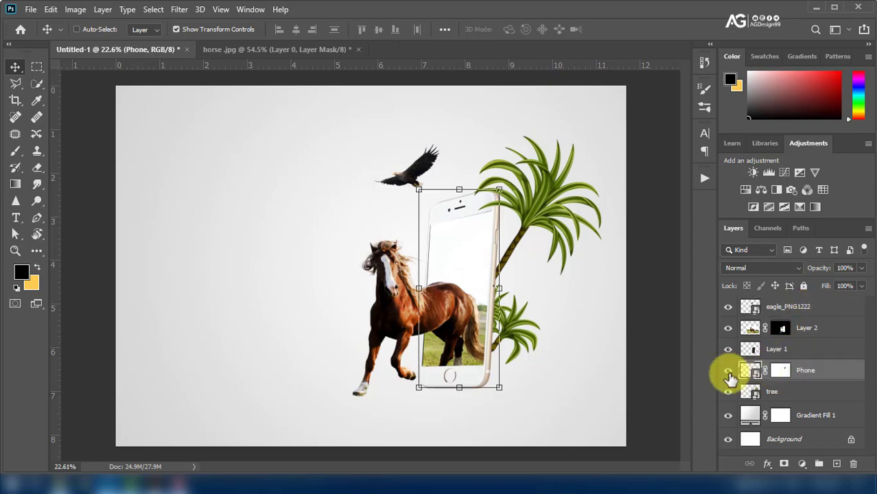
pyautogui.click(796, 396)
pyautogui.click(836, 465)
pyautogui.write('phone shadow')
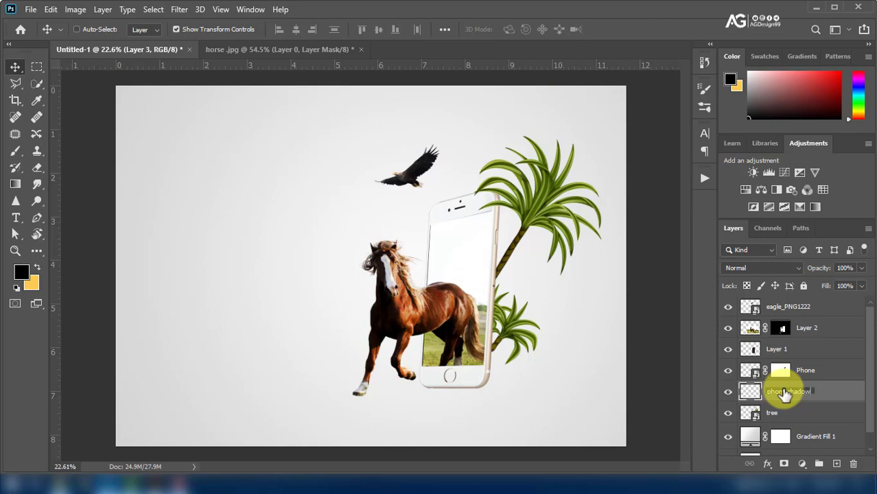
pyautogui.press('Return')
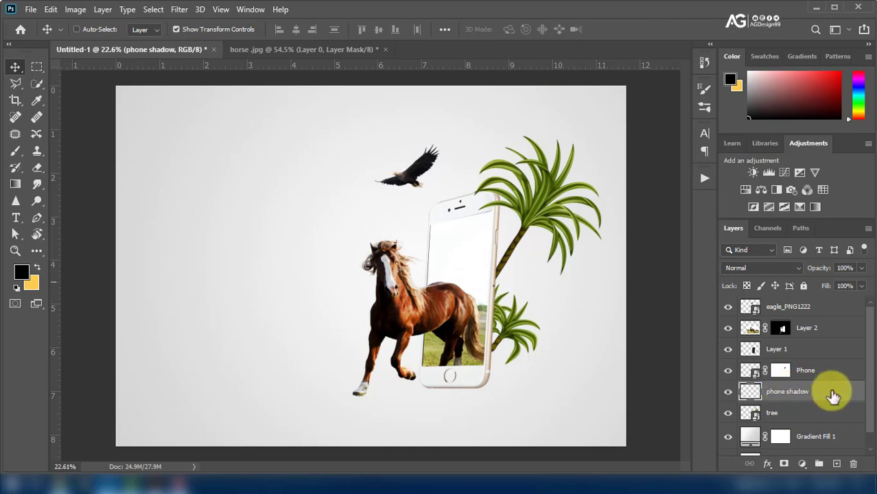
# Fill the phone's outline with solid black on the phone shadow layer.
pyautogui.keyDown('ctrl'); pyautogui.click(750, 371); pyautogui.keyUp('ctrl')
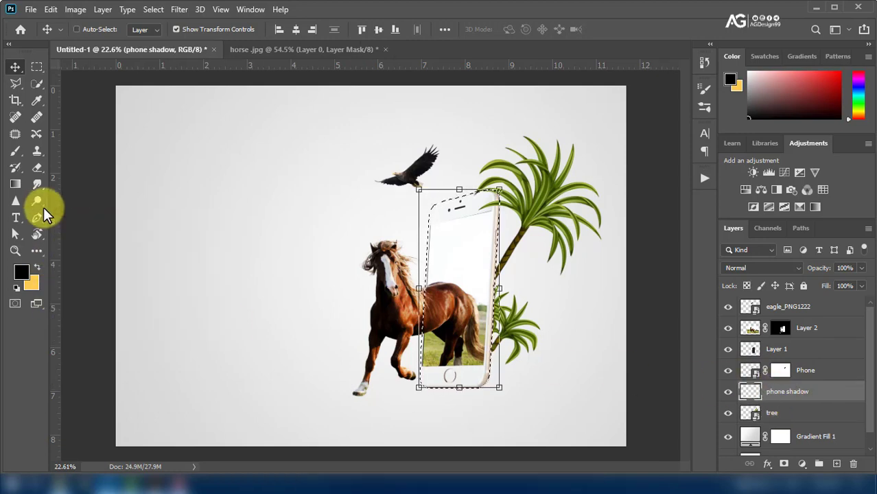
pyautogui.click(15, 150)
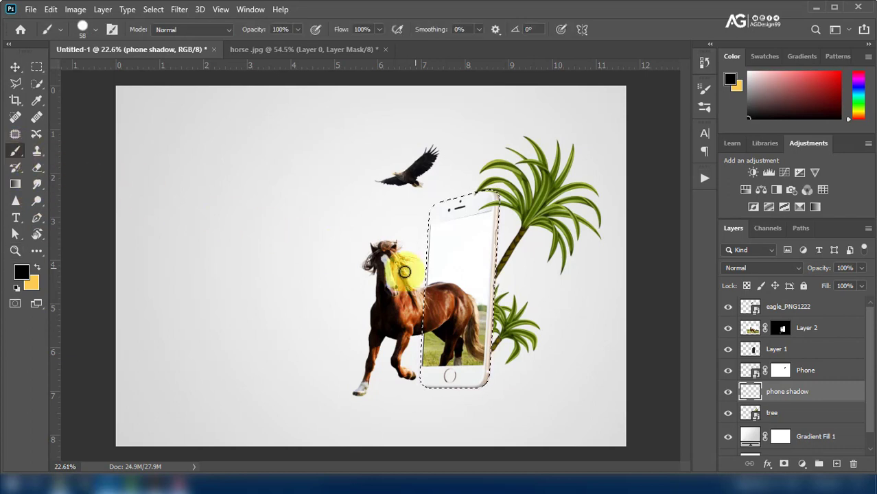
pyautogui.moveTo(472, 226); pyautogui.dragTo(472, 395)
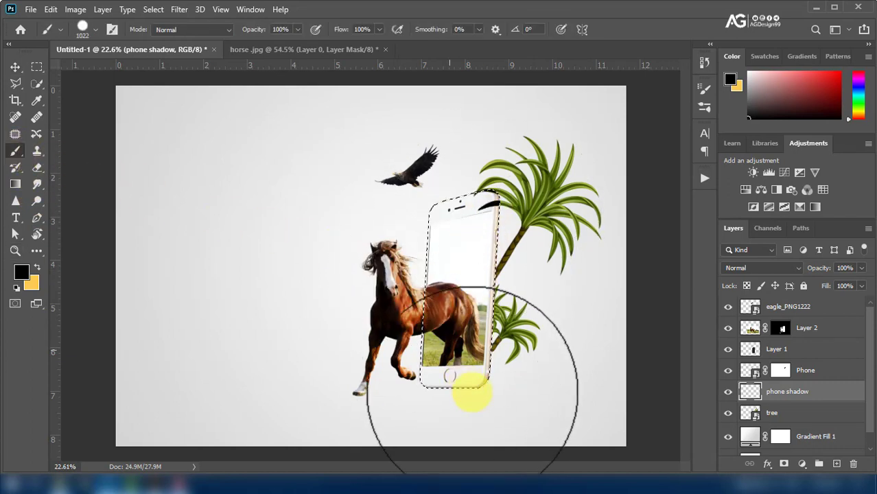
pyautogui.click(15, 67)
pyautogui.click(153, 9)
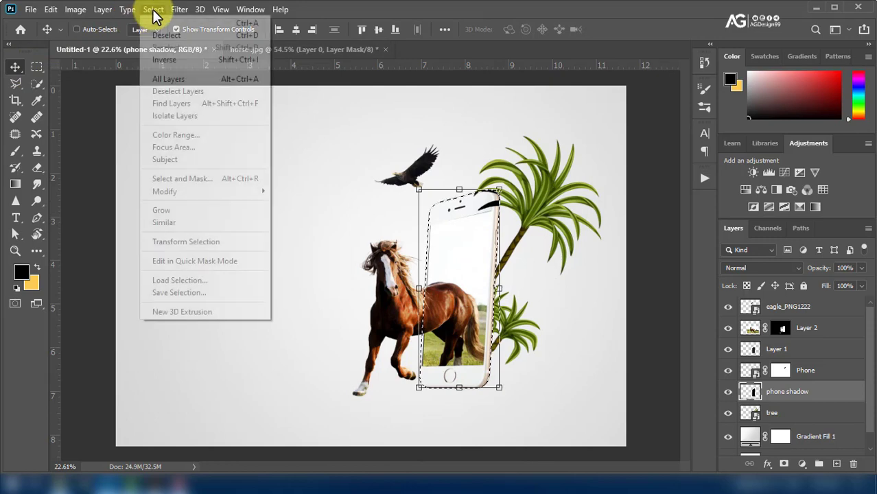
pyautogui.click(169, 37)
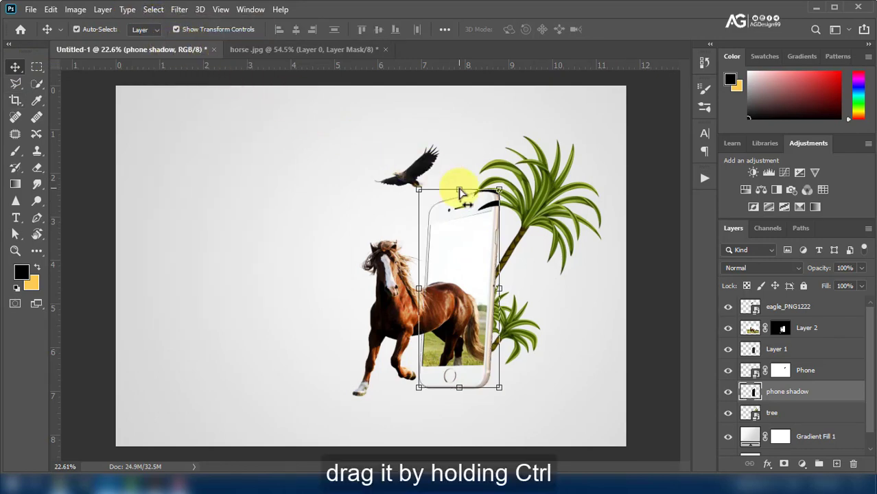
# Skew the phone shadow into a slanted floor shadow and move Phone and phone shadow below tree.
pyautogui.moveTo(459, 192)
pyautogui.mouseDown()
pyautogui.moveTo(538, 339)
pyautogui.moveTo(556, 350)
pyautogui.mouseUp()
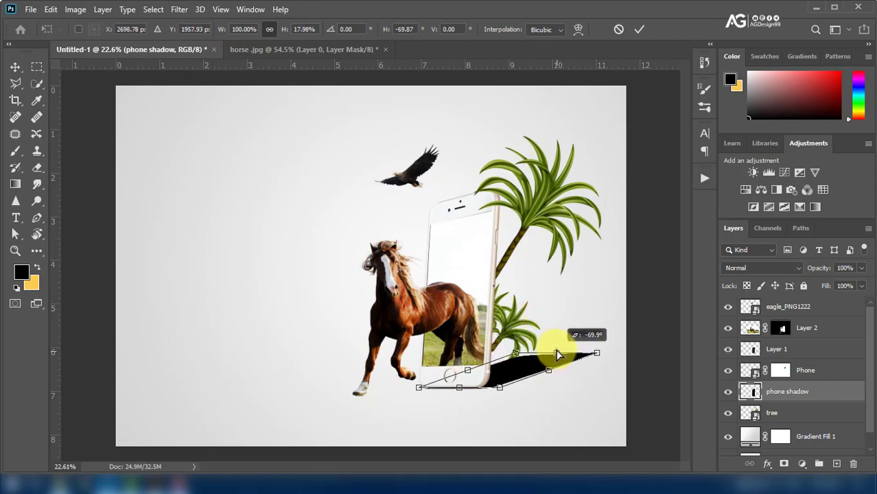
pyautogui.click(639, 29)
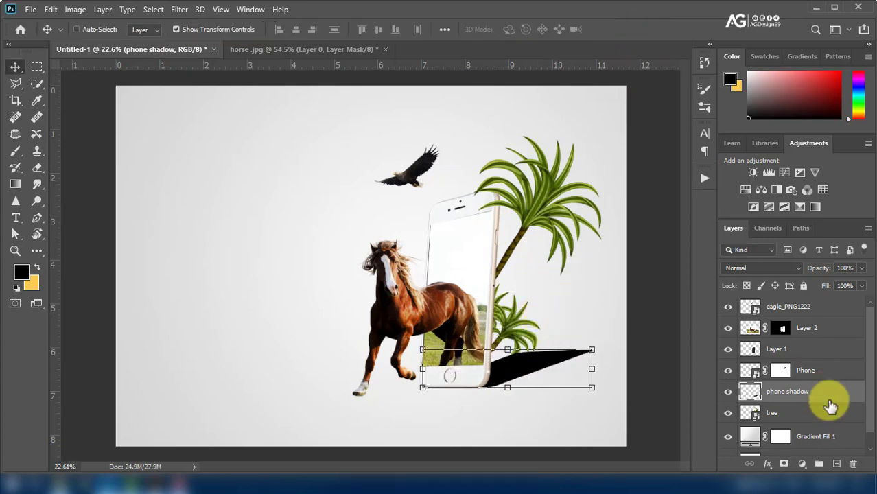
pyautogui.keyDown('shift'); pyautogui.click(822, 374); pyautogui.keyUp('shift')
pyautogui.moveTo(818, 394)
pyautogui.mouseDown()
pyautogui.moveTo(818, 415)
pyautogui.moveTo(813, 368)
pyautogui.mouseUp()
pyautogui.click(787, 413)
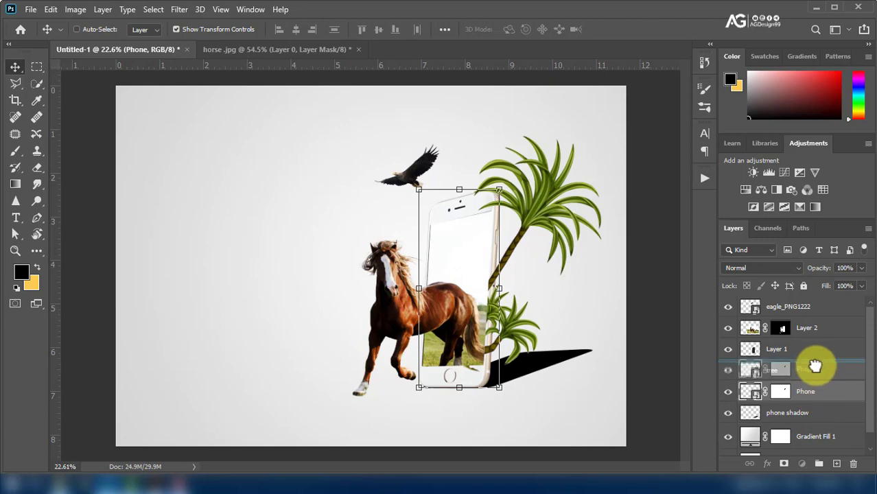
pyautogui.click(802, 413)
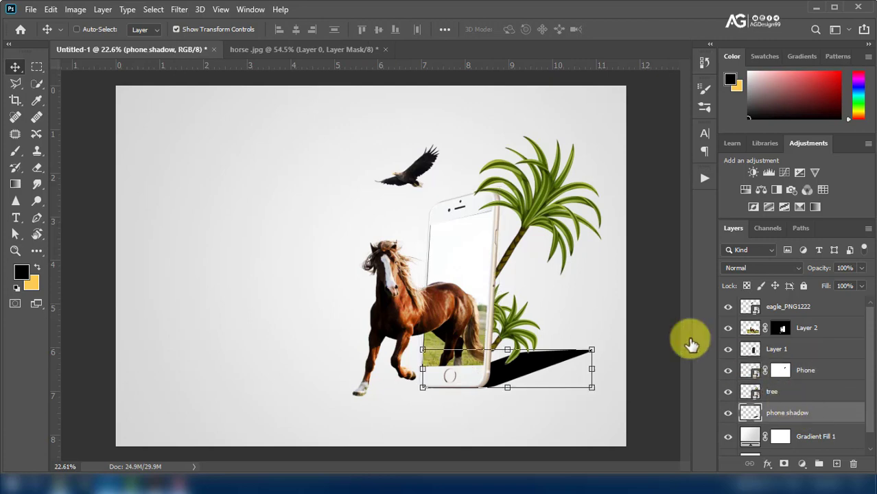
# Gaussian blur the phone shadow at 9.8 px and lower its fill to 37%.
pyautogui.click(176, 10)
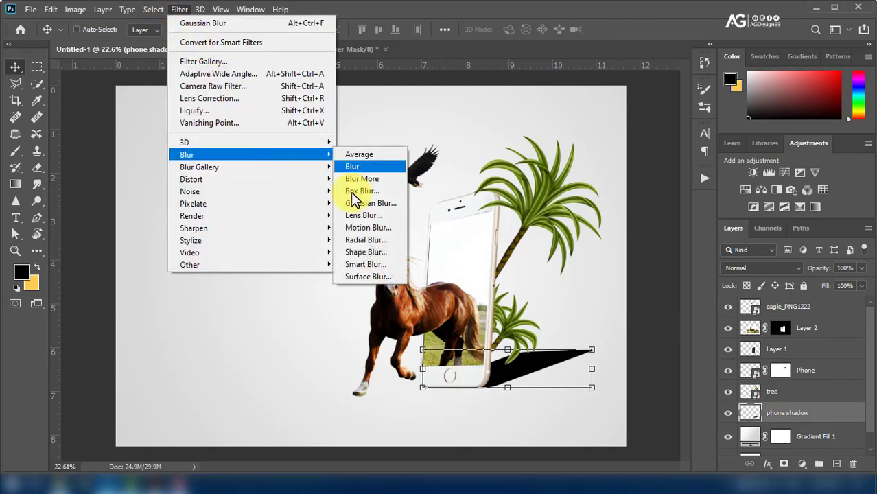
pyautogui.click(377, 204)
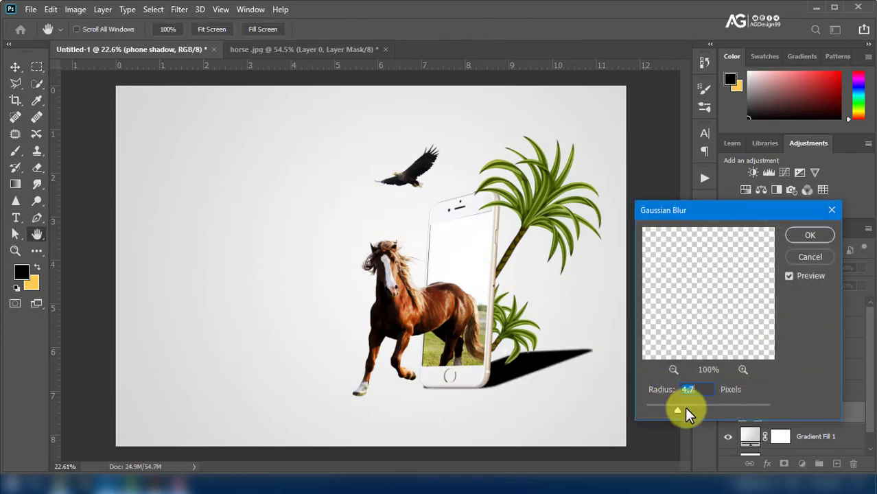
pyautogui.moveTo(685, 408); pyautogui.dragTo(695, 409)
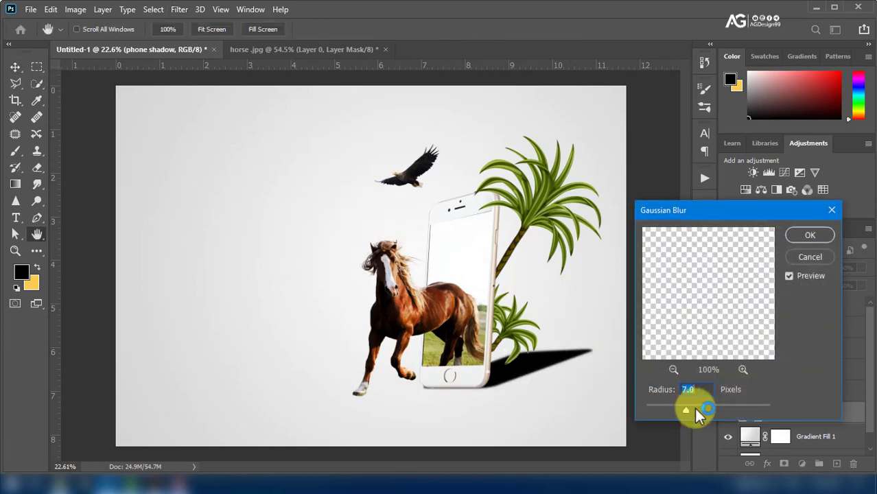
pyautogui.click(802, 235)
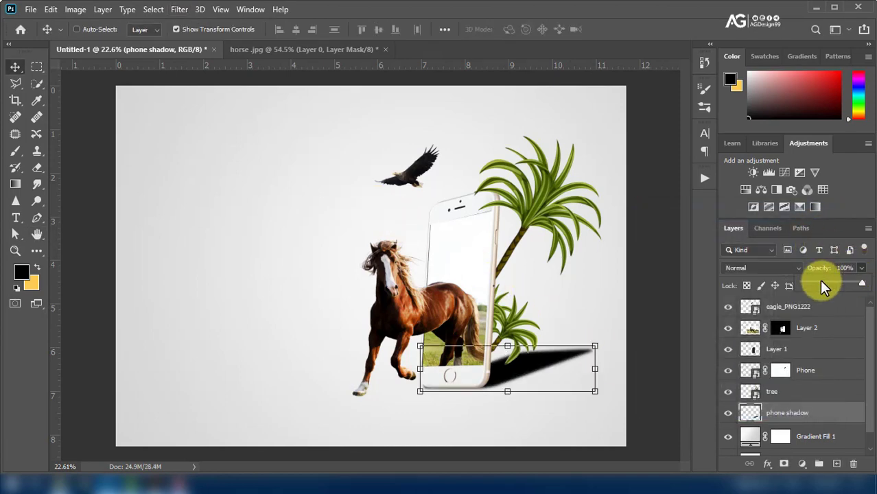
pyautogui.click(821, 282)
pyautogui.moveTo(824, 281)
pyautogui.mouseDown()
pyautogui.moveTo(861, 284)
pyautogui.moveTo(828, 299)
pyautogui.mouseUp()
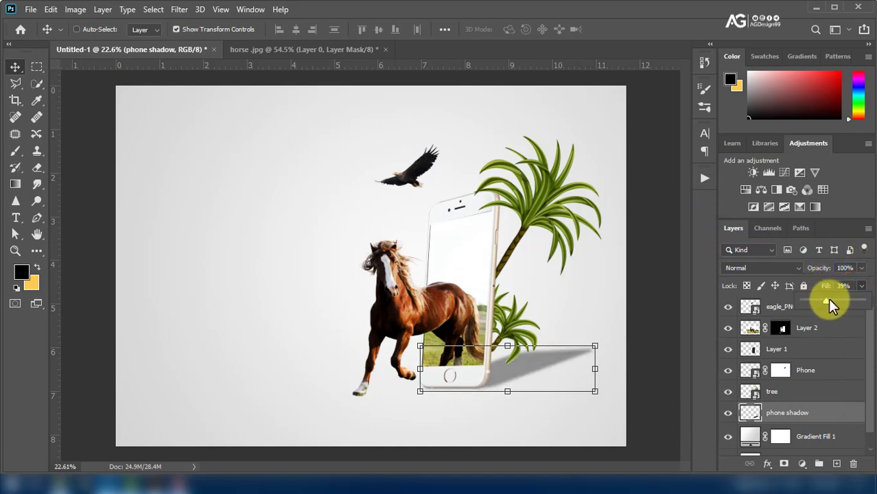
pyautogui.click(826, 412)
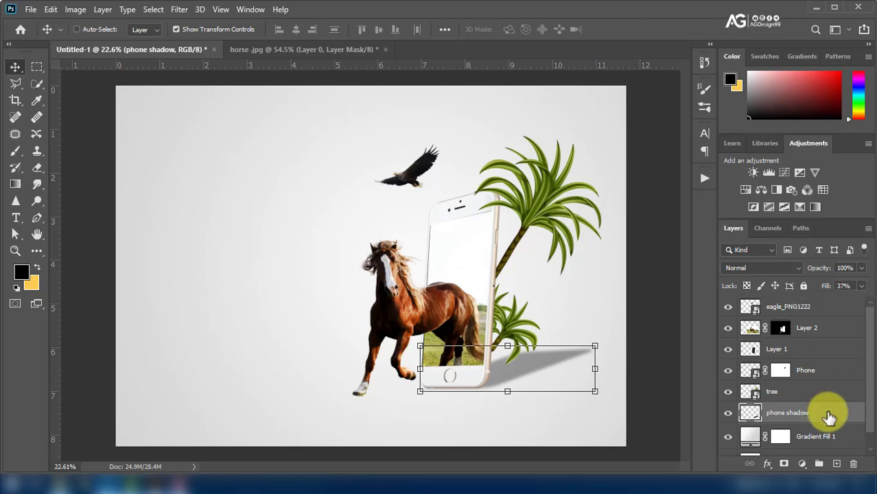
# Fade the shadow's far end with an 836 px soft round eraser at 52% strength.
pyautogui.click(37, 168)
pyautogui.click(92, 36)
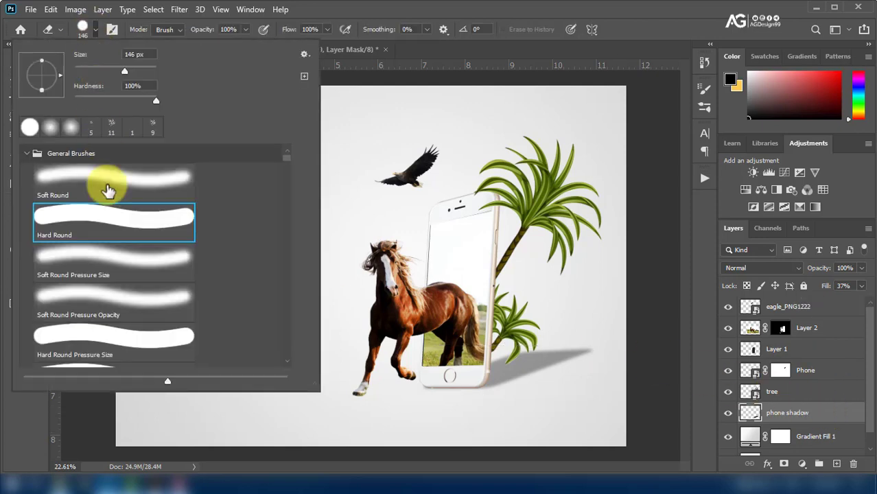
pyautogui.doubleClick(108, 185)
pyautogui.moveTo(319, 231); pyautogui.dragTo(381, 265)
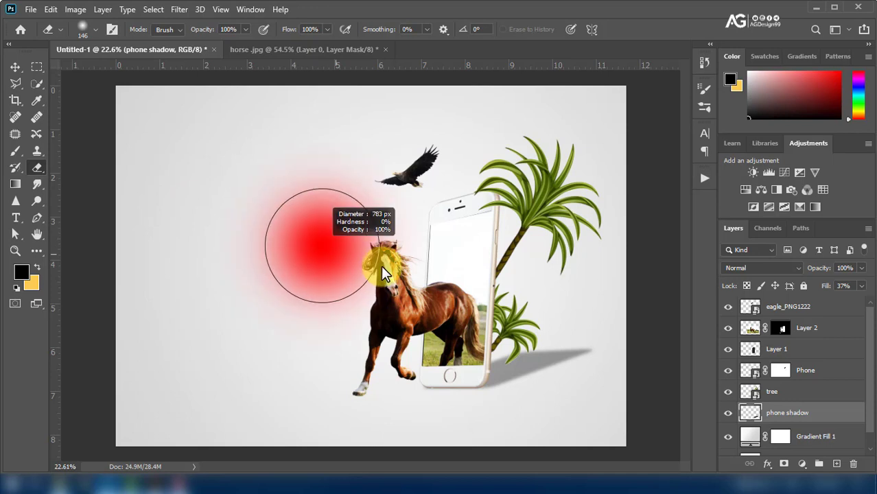
pyautogui.click(245, 29)
pyautogui.click(215, 41)
pyautogui.moveTo(509, 309)
pyautogui.mouseDown()
pyautogui.moveTo(577, 360)
pyautogui.moveTo(552, 402)
pyautogui.moveTo(505, 424)
pyautogui.moveTo(538, 384)
pyautogui.moveTo(496, 317)
pyautogui.moveTo(623, 427)
pyautogui.mouseUp()
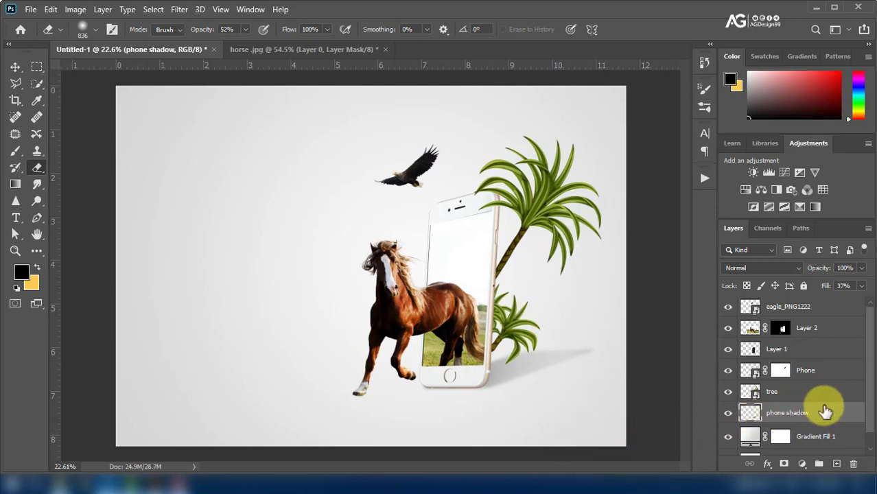
pyautogui.click(778, 391)
# Create a new layer named tree shadow above phone shadow.
pyautogui.click(728, 391)
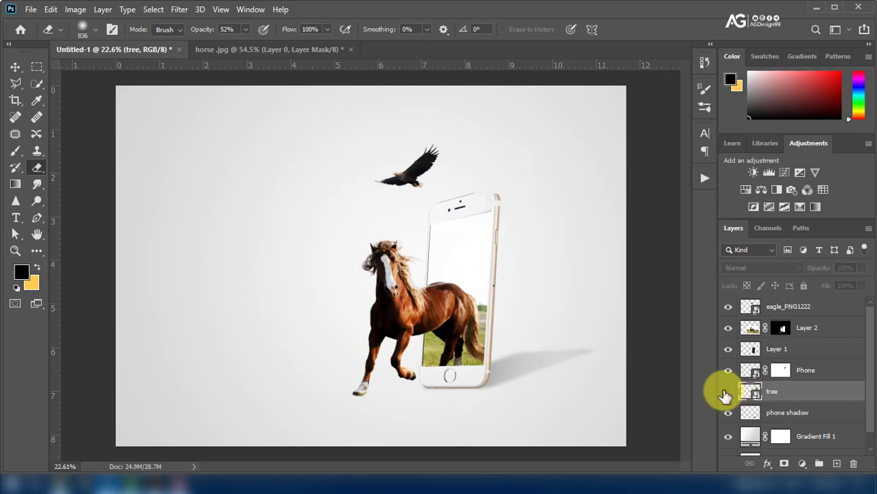
pyautogui.click(807, 414)
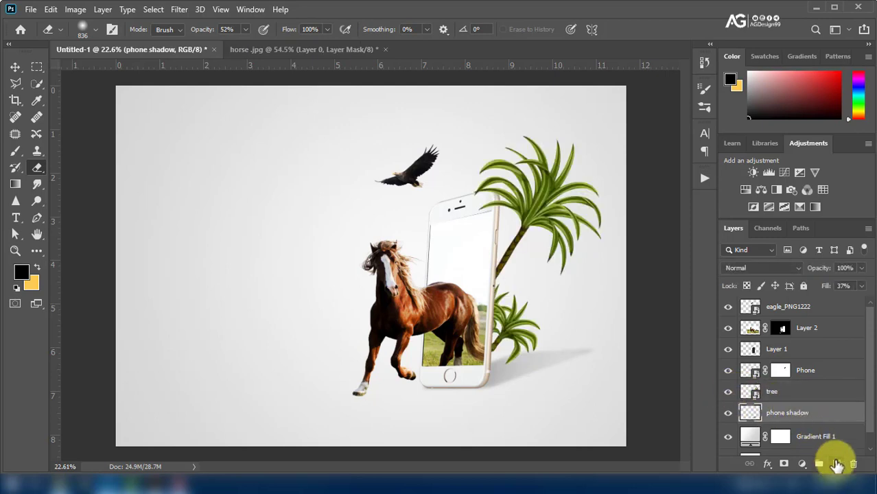
pyautogui.click(836, 465)
pyautogui.write('tree shadow')
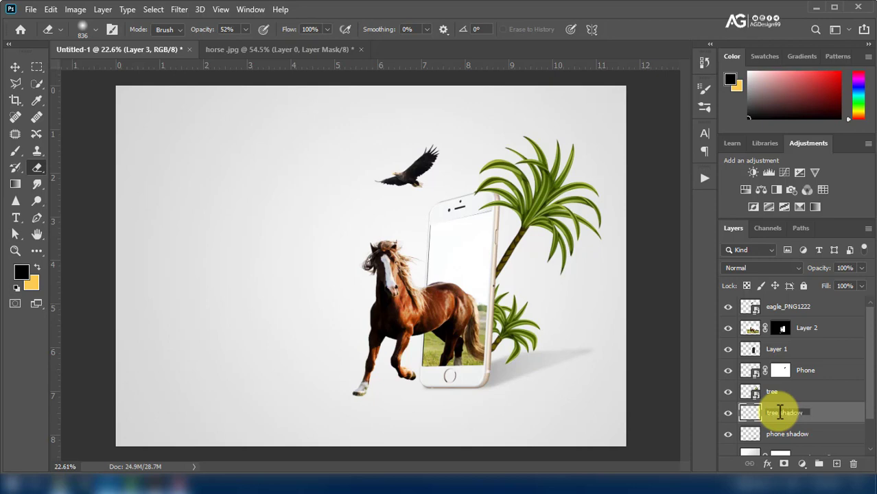
pyautogui.press('Return')
pyautogui.moveTo(803, 410); pyautogui.dragTo(753, 395)
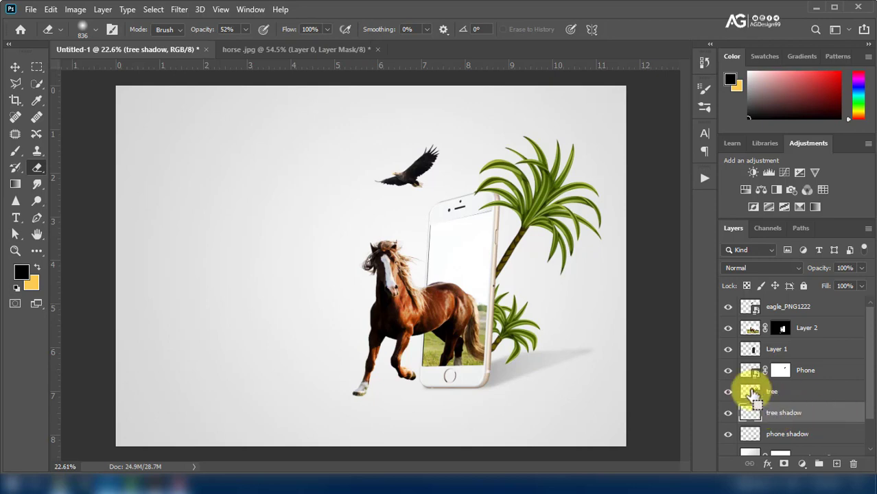
# Fill the palm tree's outline with black and skew the silhouette flat toward the right.
pyautogui.keyDown('ctrl'); pyautogui.click(752, 392); pyautogui.keyUp('ctrl')
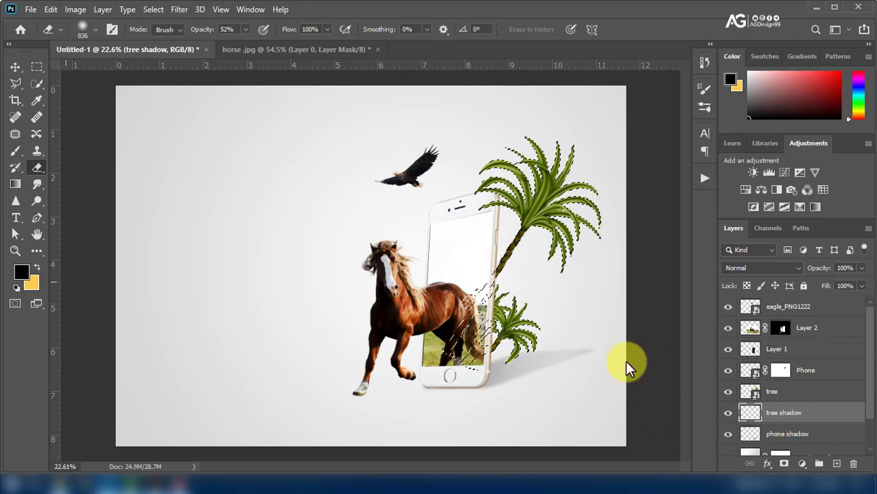
pyautogui.click(15, 150)
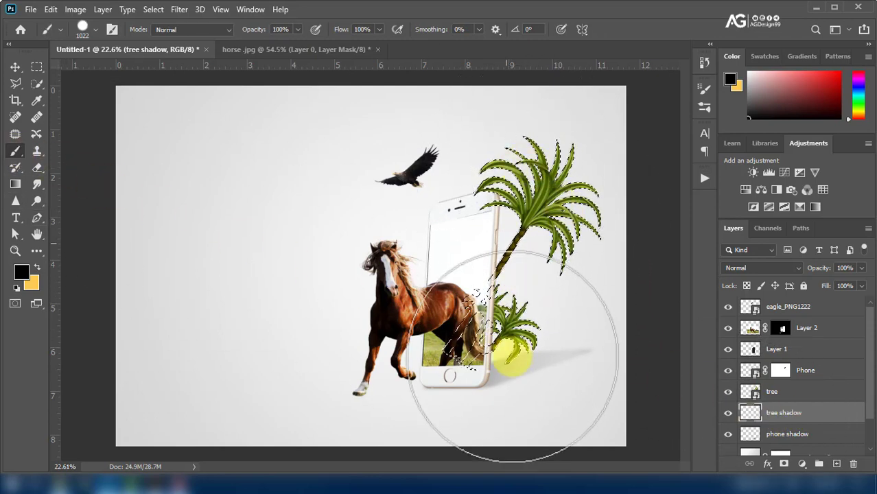
pyautogui.click(15, 67)
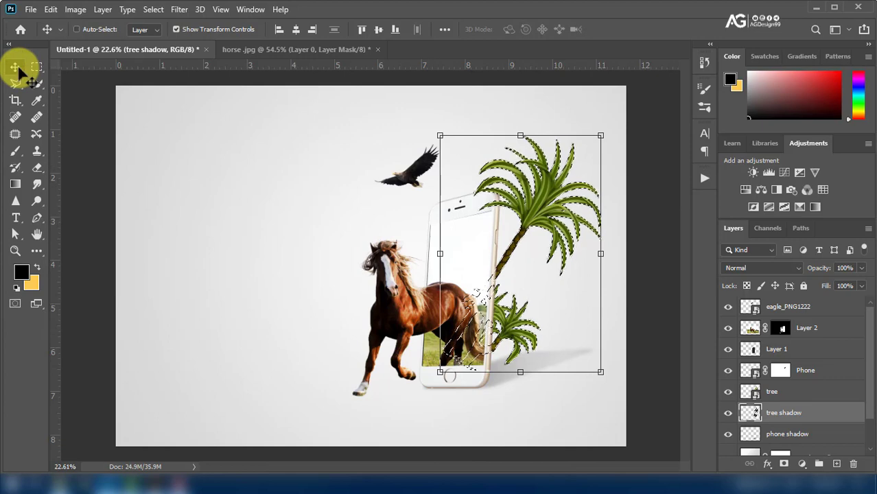
pyautogui.click(153, 9)
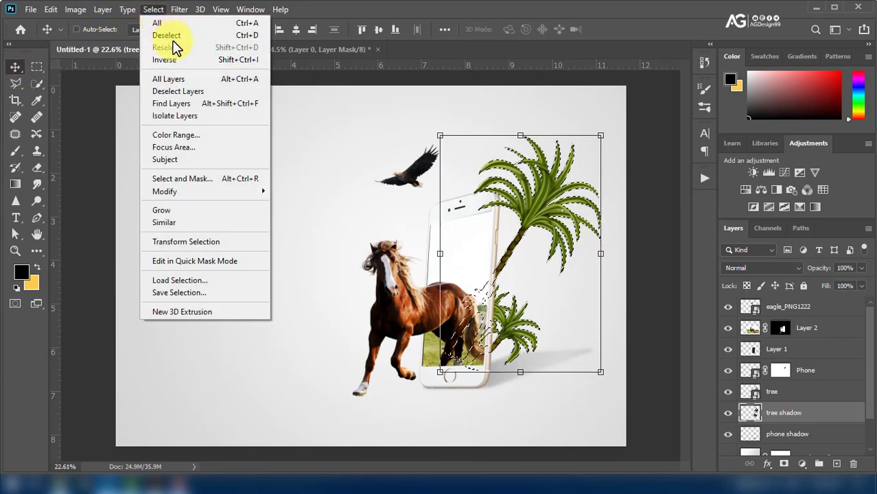
pyautogui.click(170, 36)
pyautogui.moveTo(521, 136)
pyautogui.mouseDown()
pyautogui.moveTo(577, 292)
pyautogui.moveTo(572, 310)
pyautogui.mouseUp()
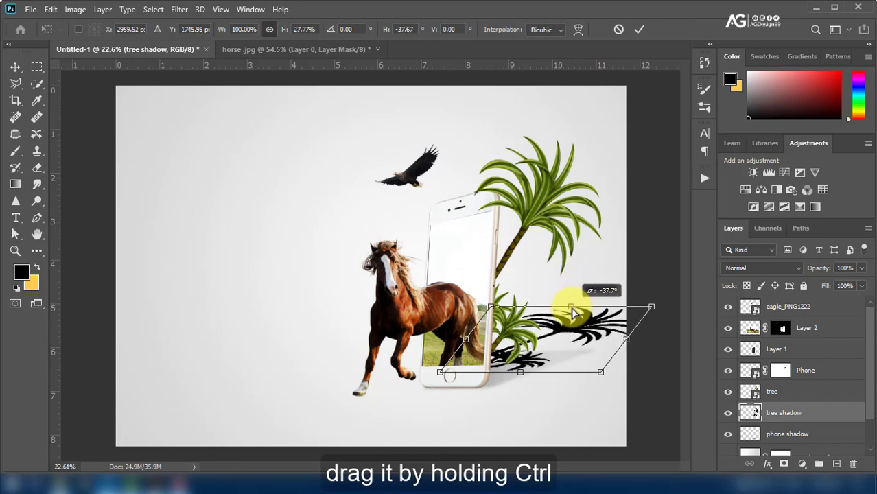
pyautogui.click(639, 29)
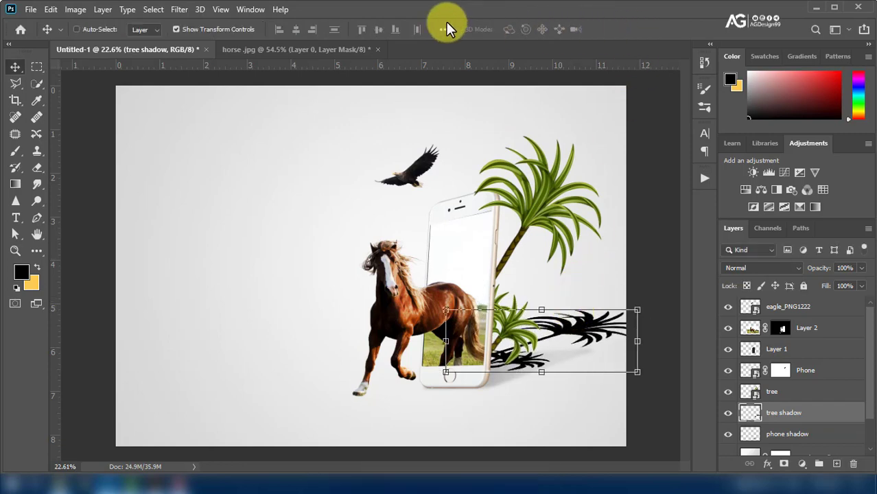
pyautogui.click(180, 10)
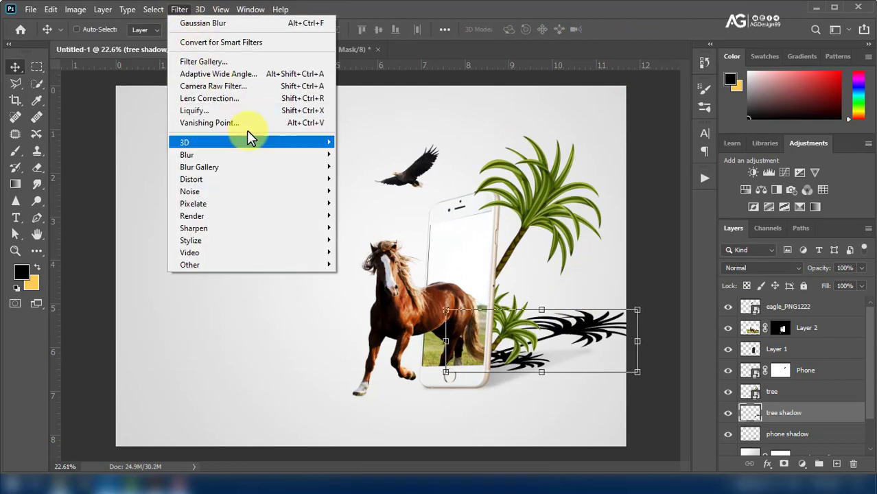
# Gaussian blur the tree shadow at 9.8 px, drop its opacity to 36%, and shrink the eraser.
pyautogui.moveTo(187, 154)
pyautogui.click(377, 204)
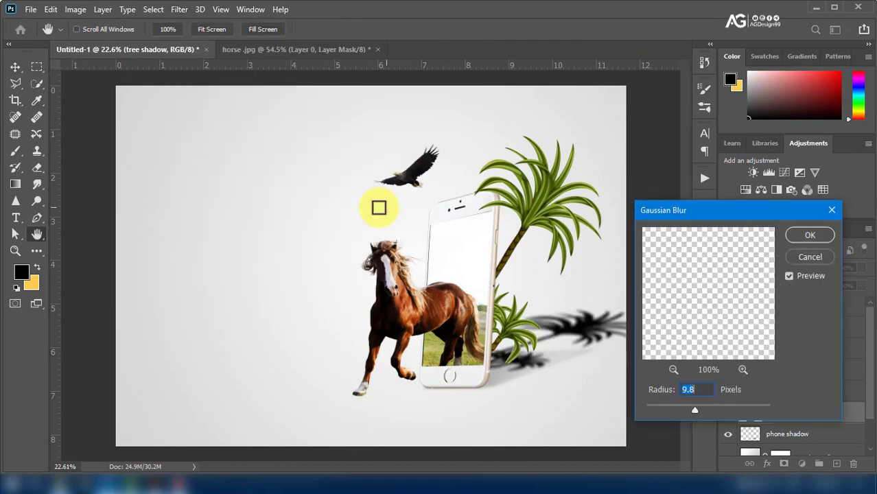
pyautogui.click(806, 234)
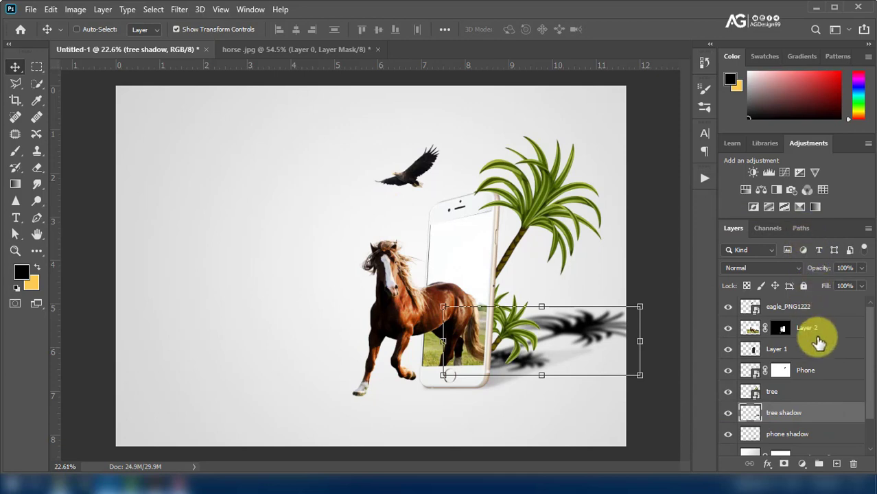
pyautogui.click(827, 434)
pyautogui.click(826, 415)
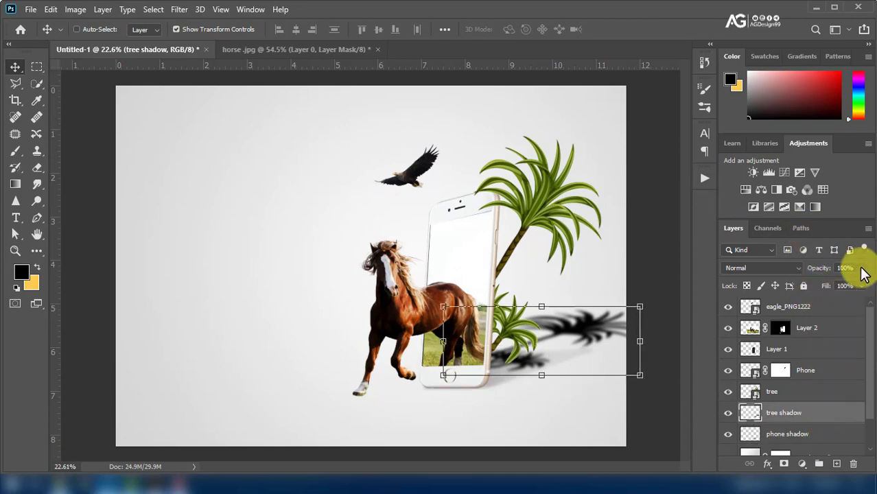
pyautogui.moveTo(832, 278)
pyautogui.mouseDown()
pyautogui.moveTo(822, 282)
pyautogui.moveTo(827, 290)
pyautogui.mouseUp()
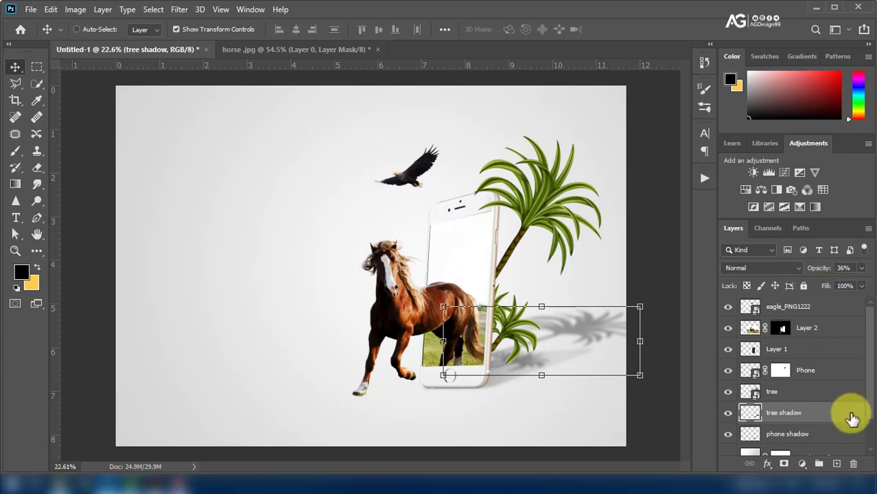
pyautogui.click(37, 167)
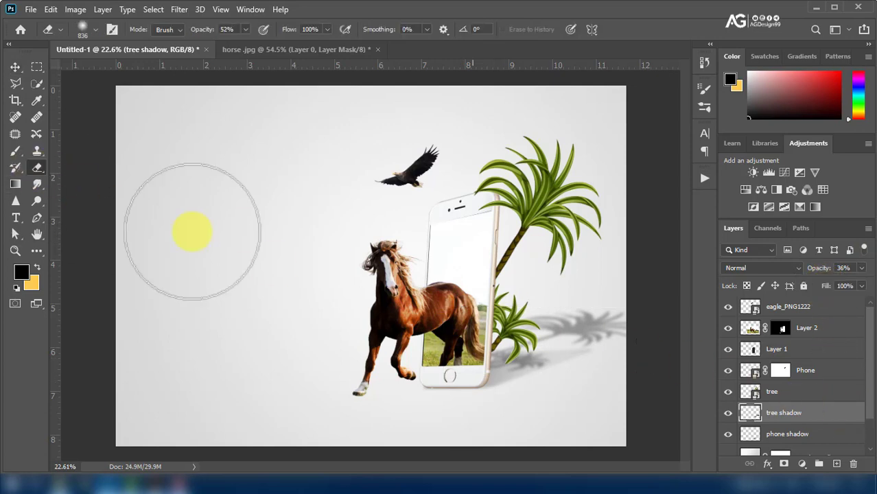
pyautogui.moveTo(528, 365)
pyautogui.mouseDown()
pyautogui.moveTo(508, 364)
pyautogui.moveTo(564, 350)
pyautogui.mouseUp()
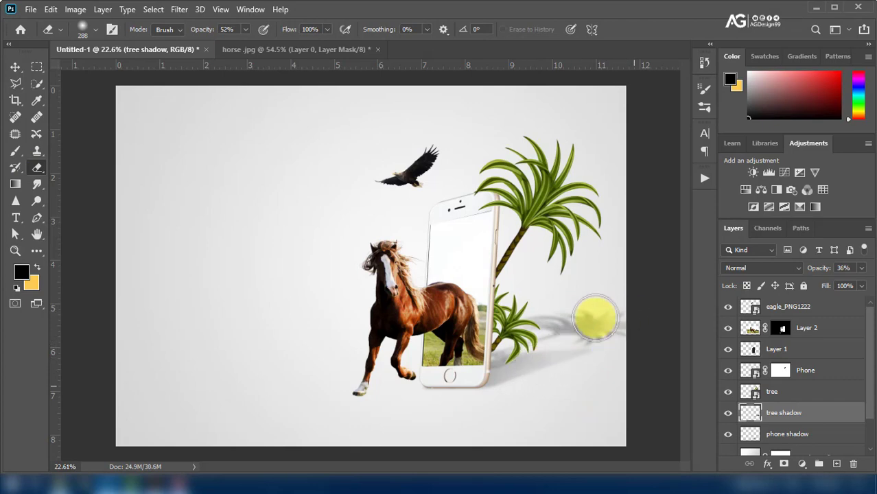
pyautogui.scroll(-1, 474, 352)
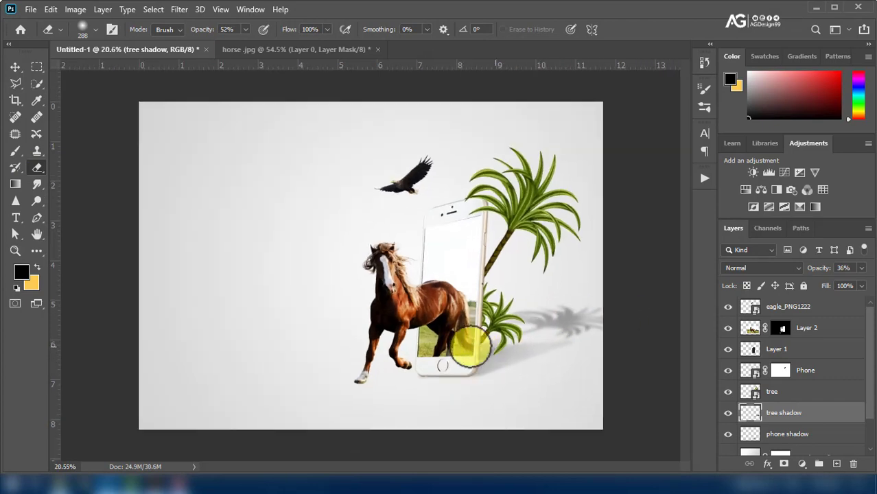
pyautogui.click(15, 67)
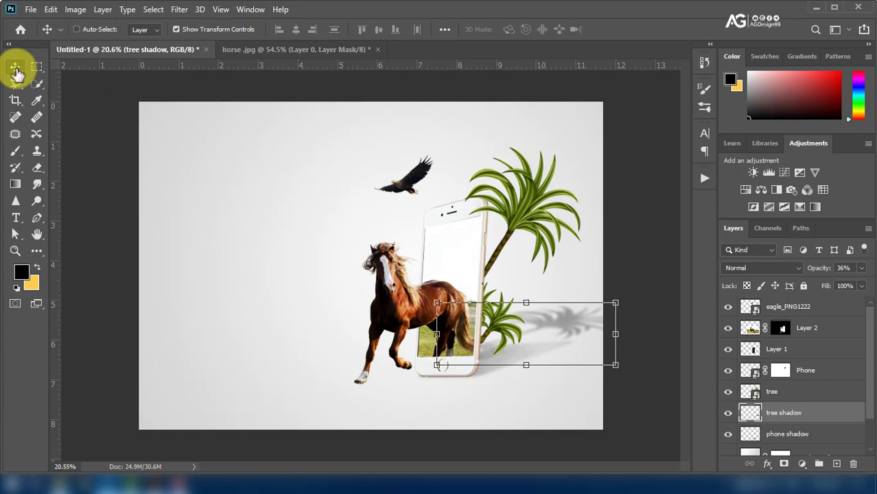
# Create a new layer named shadow above Layer 1, beneath the horse.
pyautogui.click(800, 328)
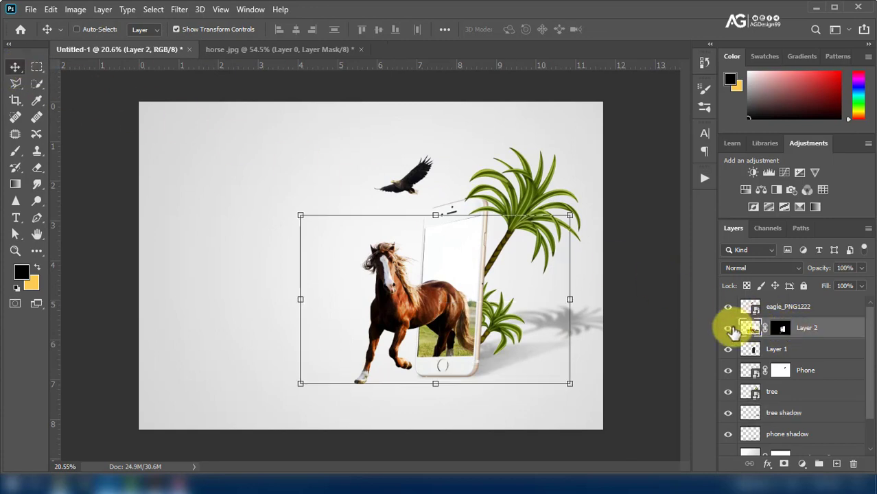
pyautogui.click(755, 332)
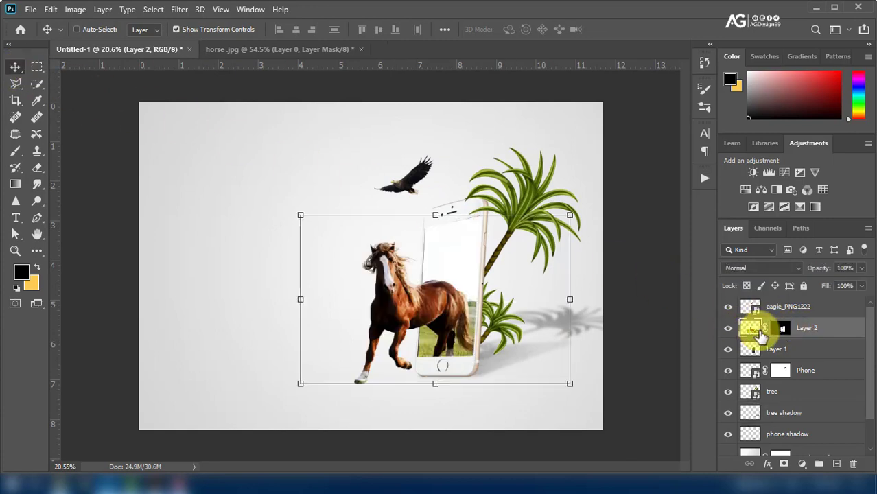
pyautogui.click(782, 349)
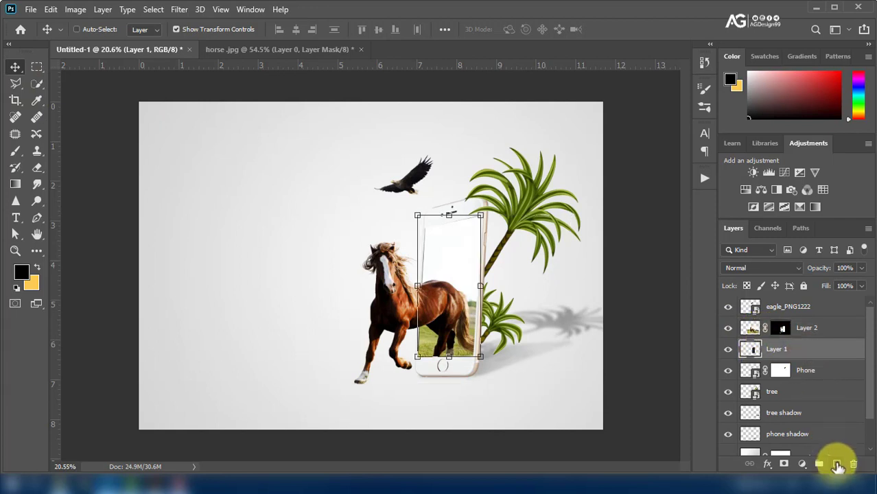
pyautogui.click(838, 466)
pyautogui.write('shadow')
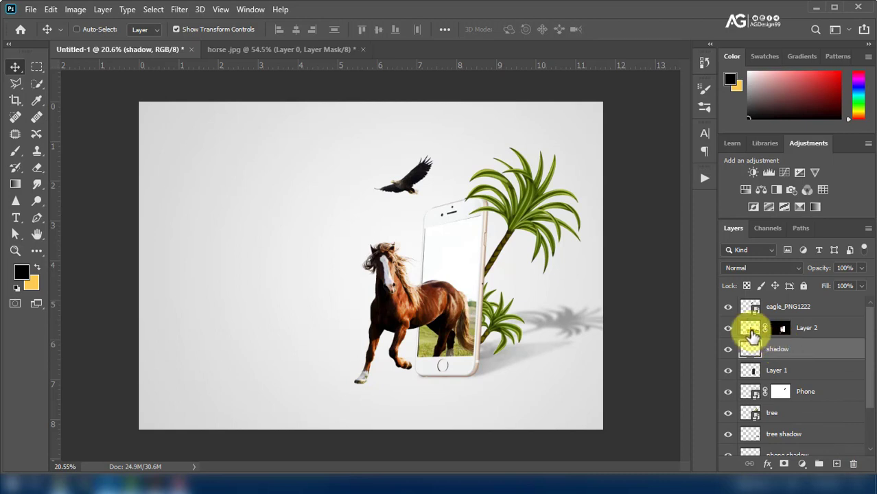
pyautogui.click(751, 331)
# Trace a rough polygonal lasso around the horse outside the phone, then discard it.
pyautogui.click(17, 84)
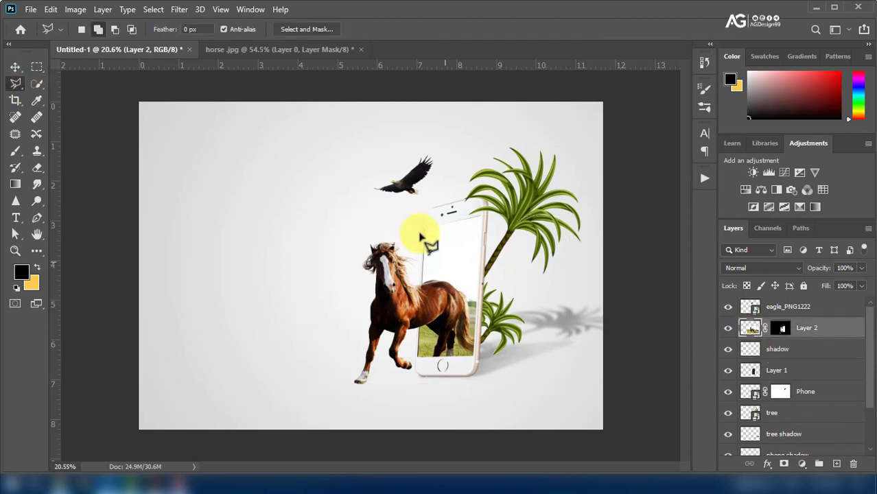
pyautogui.click(421, 236)
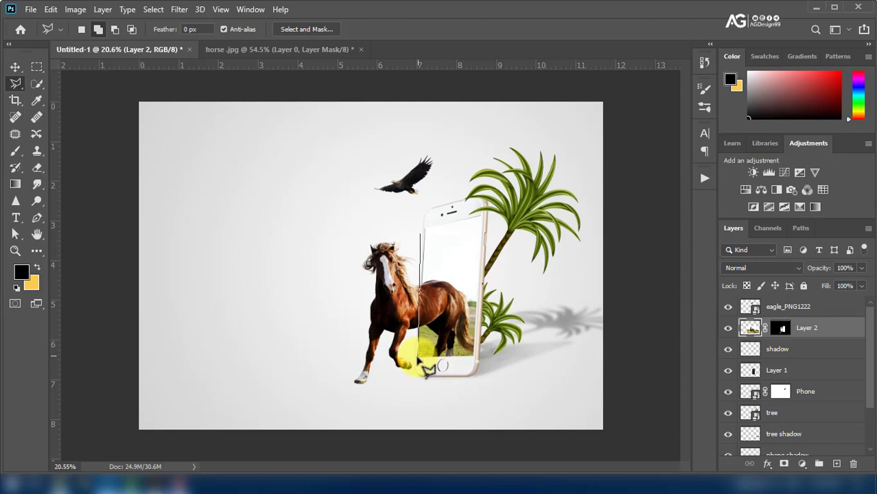
pyautogui.click(340, 398)
pyautogui.click(341, 281)
pyautogui.click(375, 217)
pyautogui.click(421, 234)
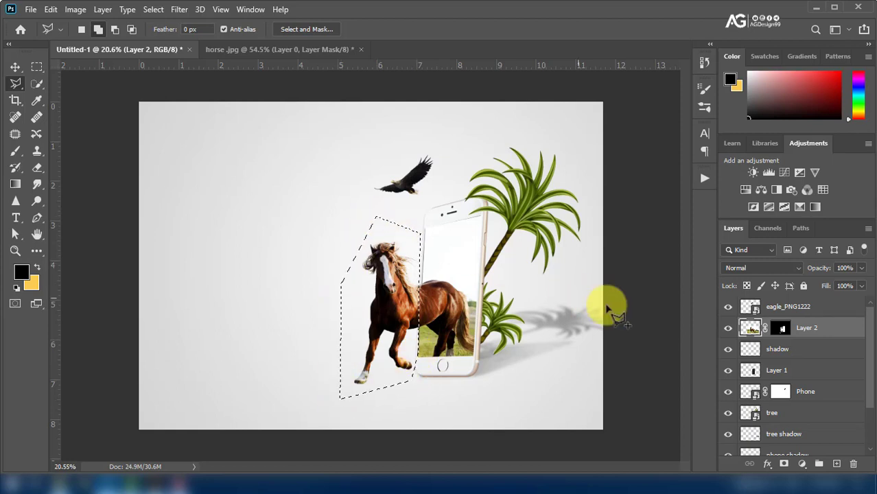
pyautogui.click(152, 9)
pyautogui.click(172, 33)
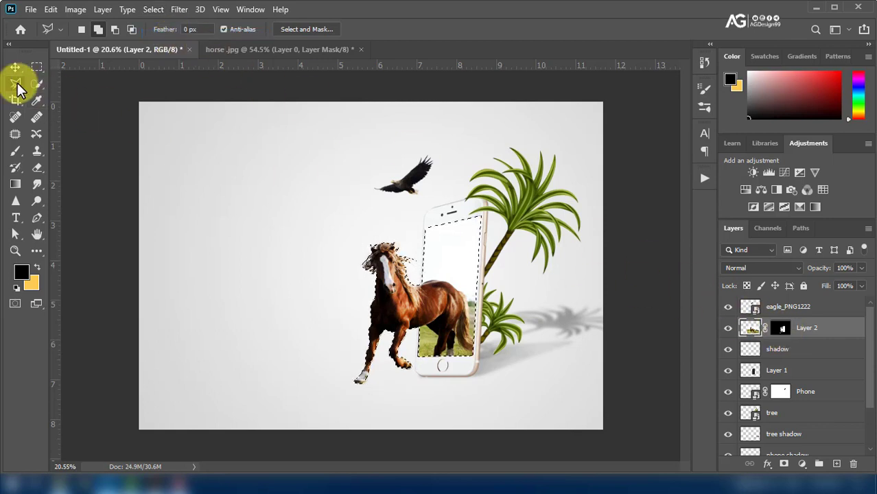
# Retrace the horse outside the phone along its edge and ready the Brush on the shadow layer.
pyautogui.click(415, 220)
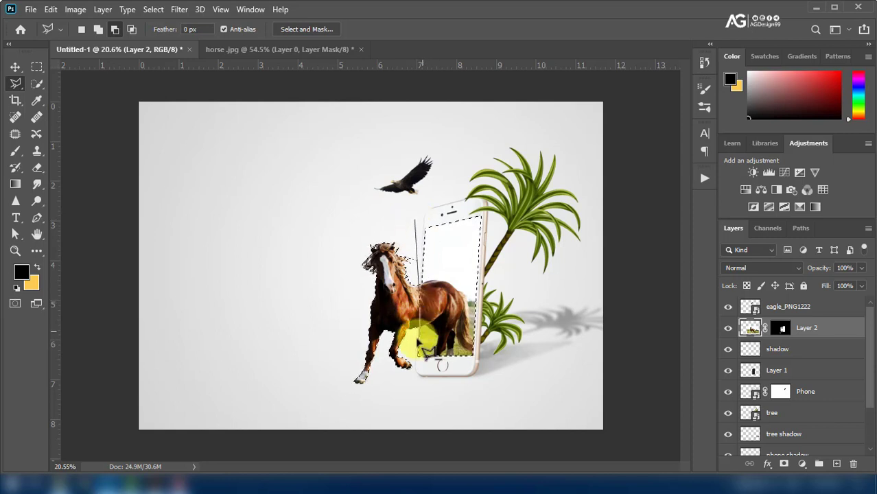
pyautogui.click(505, 378)
pyautogui.doubleClick(513, 147)
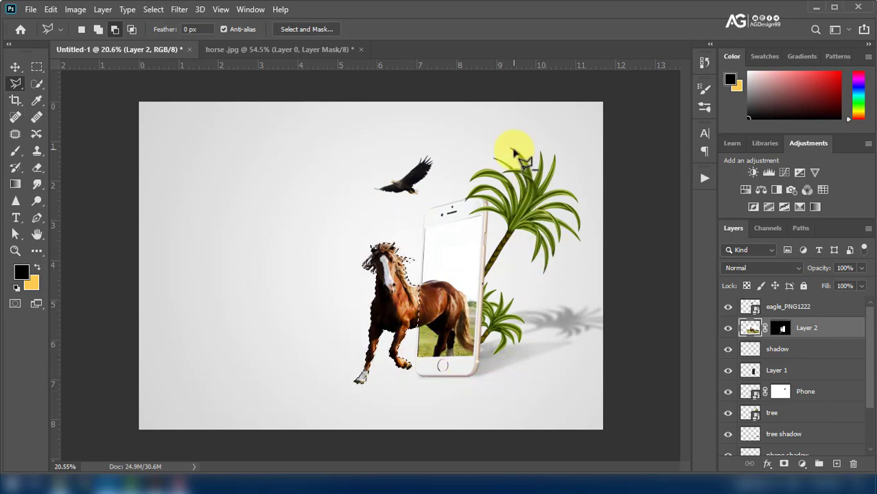
pyautogui.click(796, 350)
pyautogui.press('b')
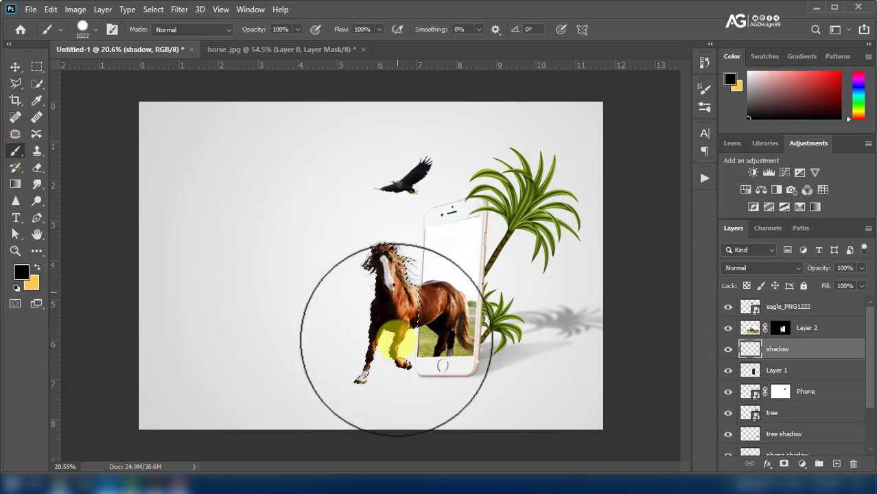
# Skew the black horse silhouette flat along the floor and move the shadow layer below Phone.
pyautogui.click(15, 67)
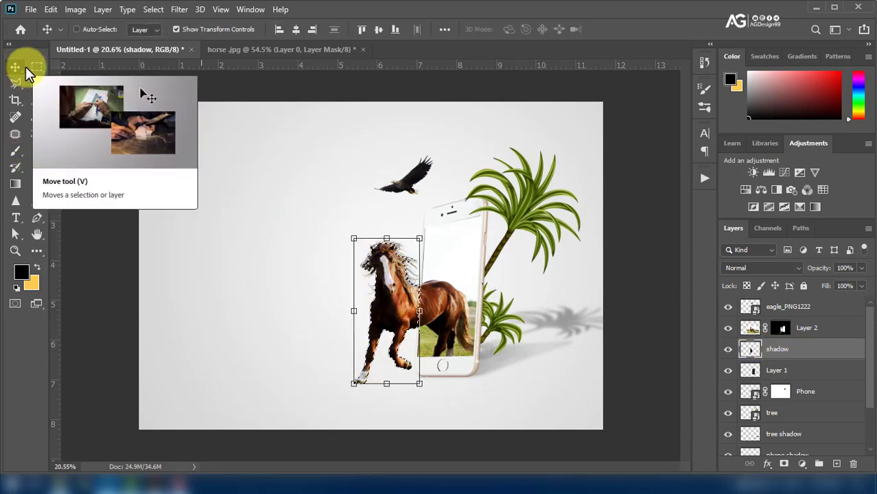
pyautogui.click(153, 9)
pyautogui.click(166, 35)
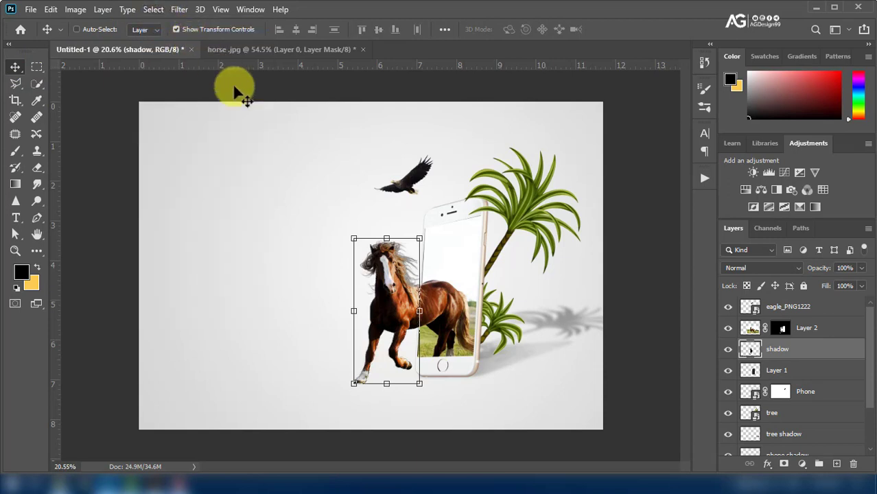
pyautogui.moveTo(388, 238); pyautogui.dragTo(420, 346)
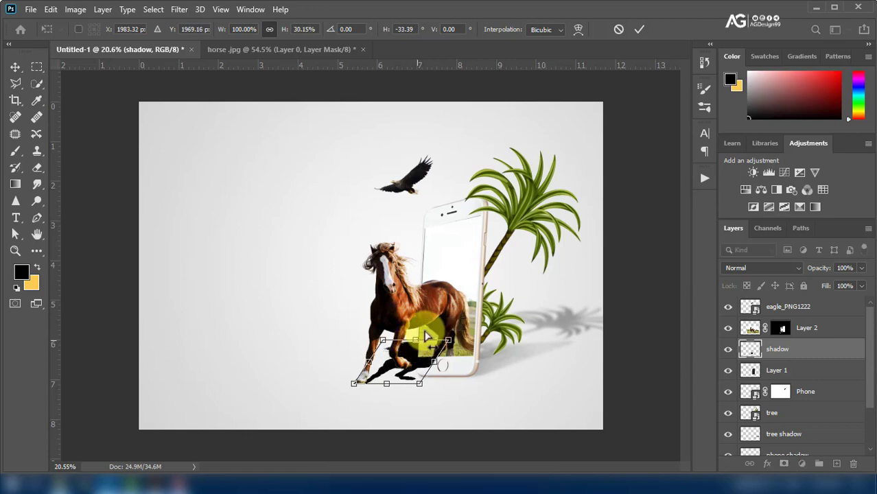
pyautogui.click(639, 30)
pyautogui.moveTo(812, 349); pyautogui.dragTo(816, 397)
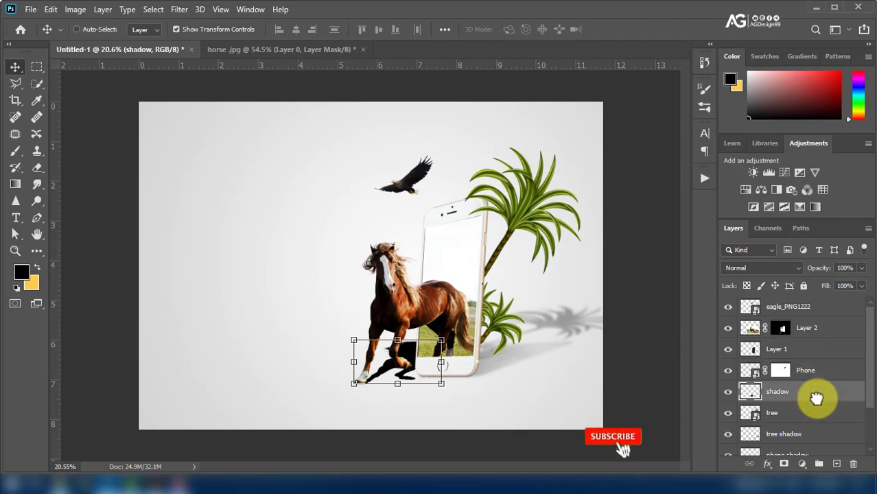
# Blur the horse shadow with a 9.8-pixel Gaussian Blur and lower its fill to 40%.
pyautogui.click(179, 10)
pyautogui.click(391, 206)
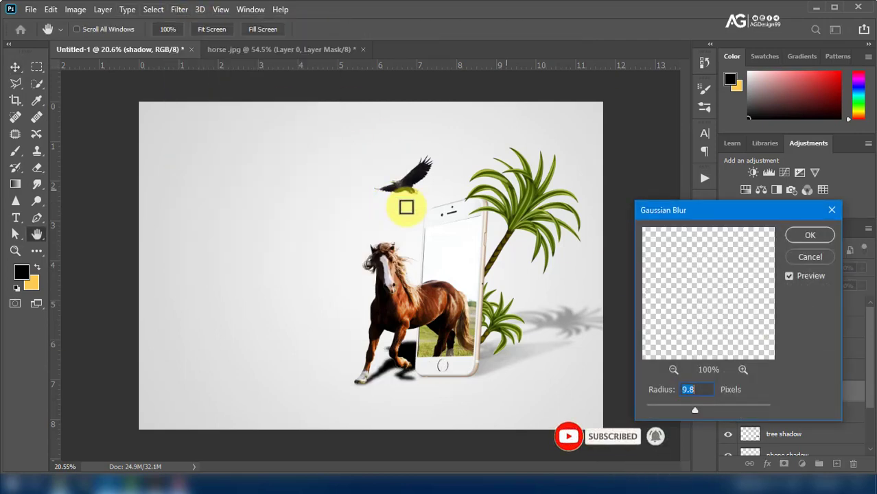
pyautogui.click(810, 235)
pyautogui.click(861, 285)
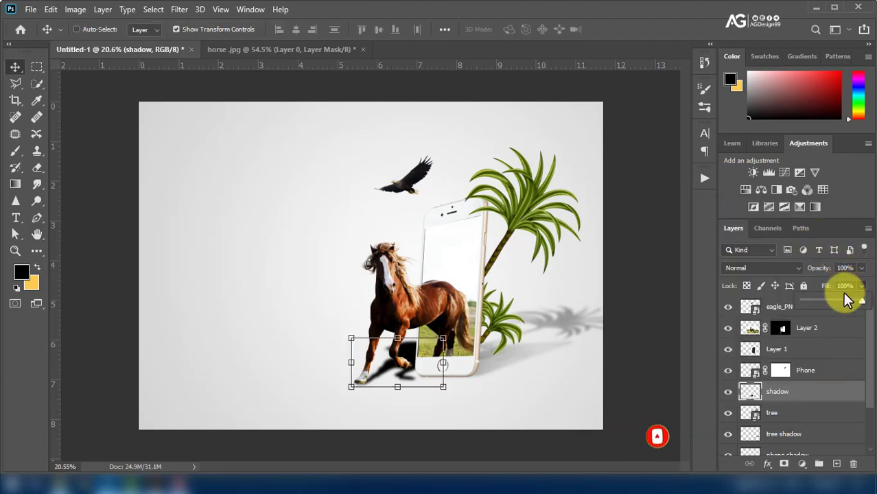
pyautogui.moveTo(845, 300); pyautogui.dragTo(821, 302)
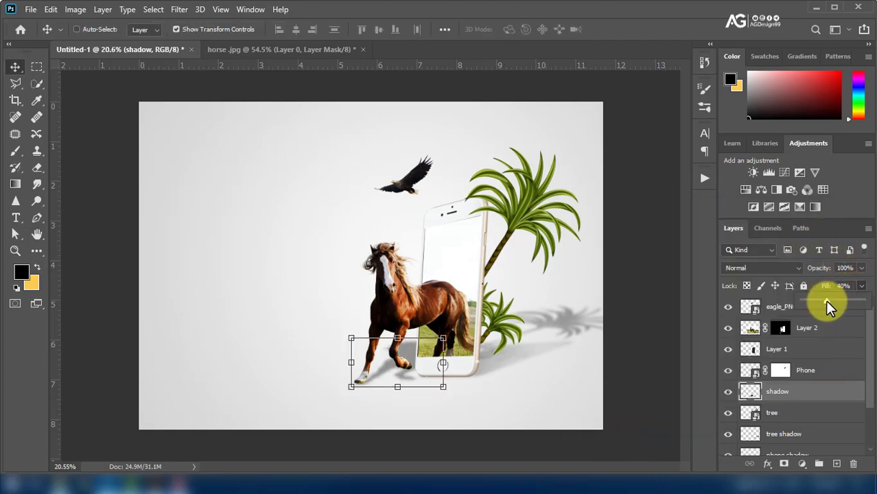
pyautogui.click(824, 397)
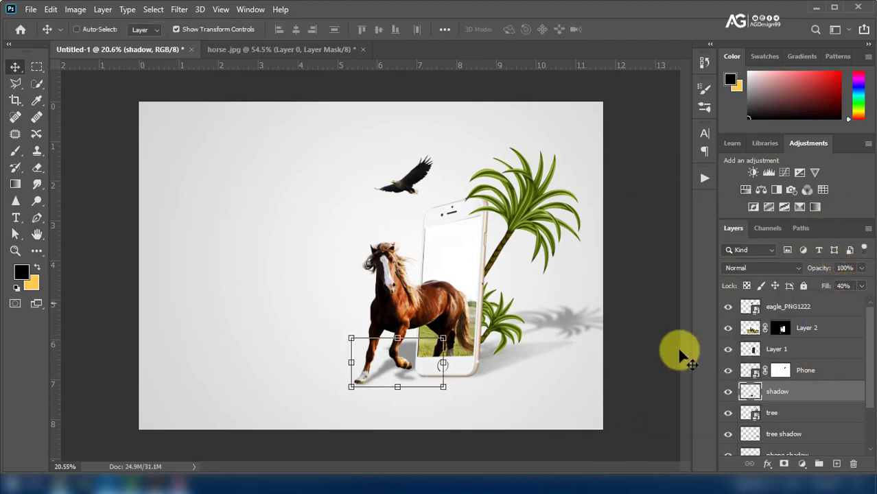
# Erase the horse shadow at 52% opacity, leaving a faint patch beneath the hooves.
pyautogui.click(37, 167)
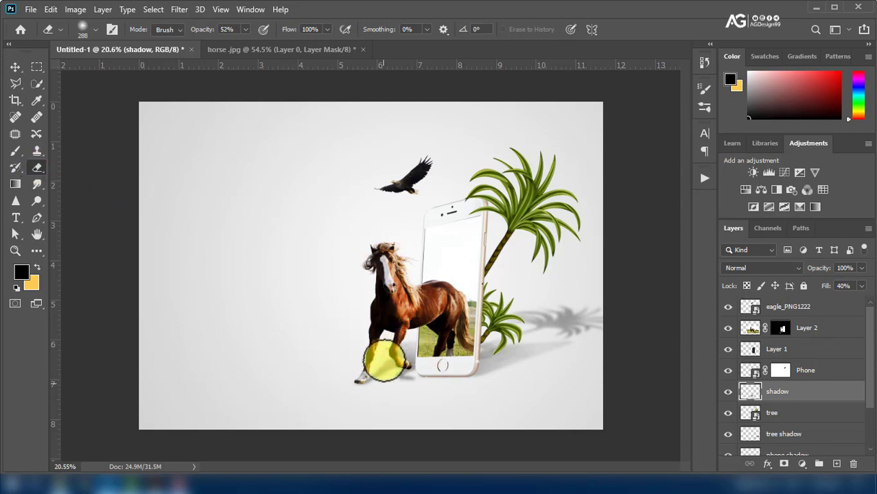
pyautogui.scroll(-1, 376, 350)
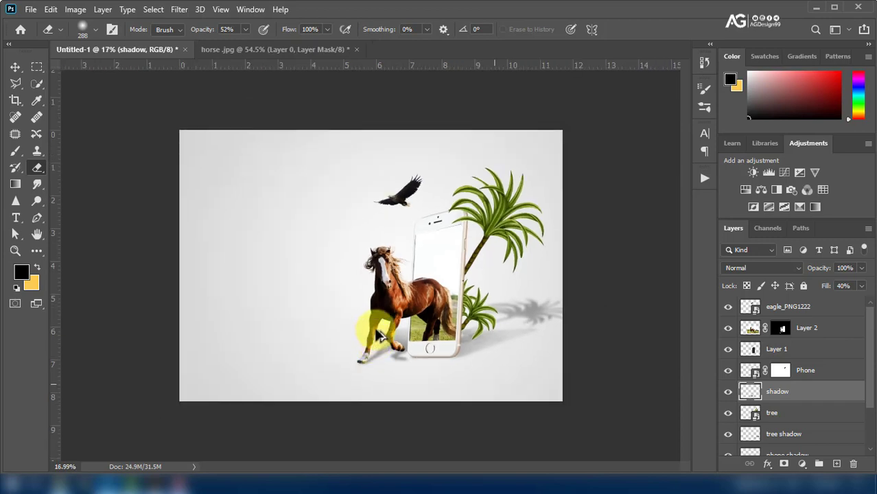
pyautogui.scroll(-1, 401, 234)
pyautogui.scroll(1, 401, 234)
pyautogui.scroll(2, 400, 233)
pyautogui.scroll(-1, 400, 233)
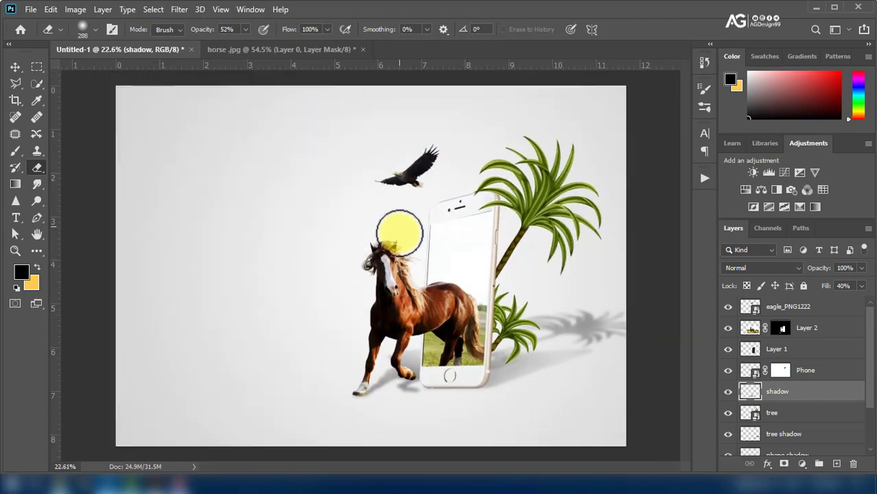
pyautogui.scroll(-1, 438, 255)
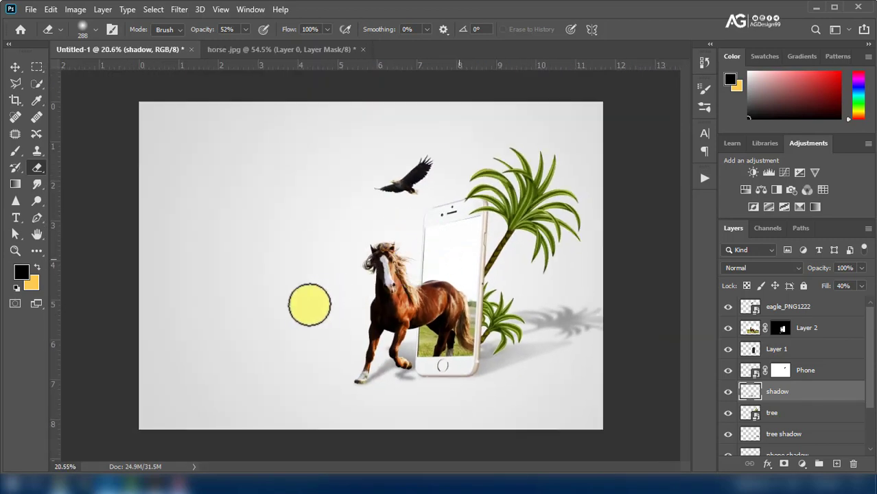
# Group all layers from the eagle down to the phone shadow into Group 1 and drag it left.
pyautogui.click(20, 67)
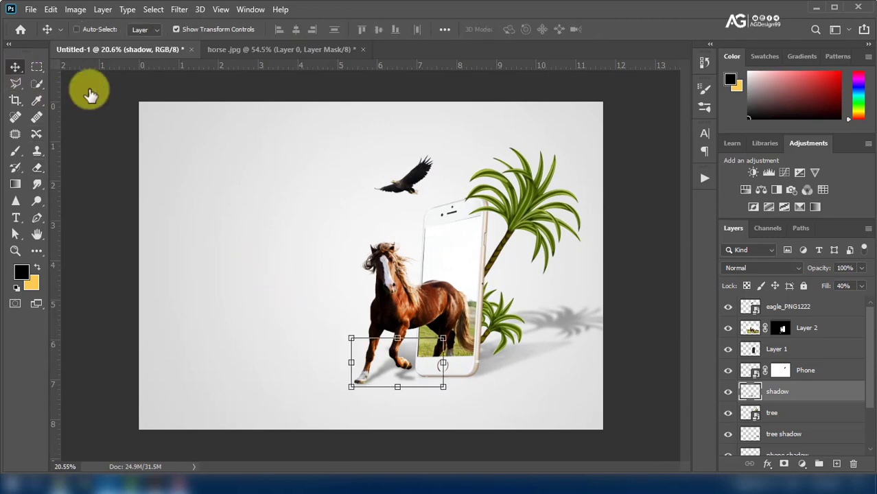
pyautogui.click(809, 309)
pyautogui.scroll(-2, 817, 343)
pyautogui.keyDown('shift'); pyautogui.click(807, 414); pyautogui.keyUp('shift')
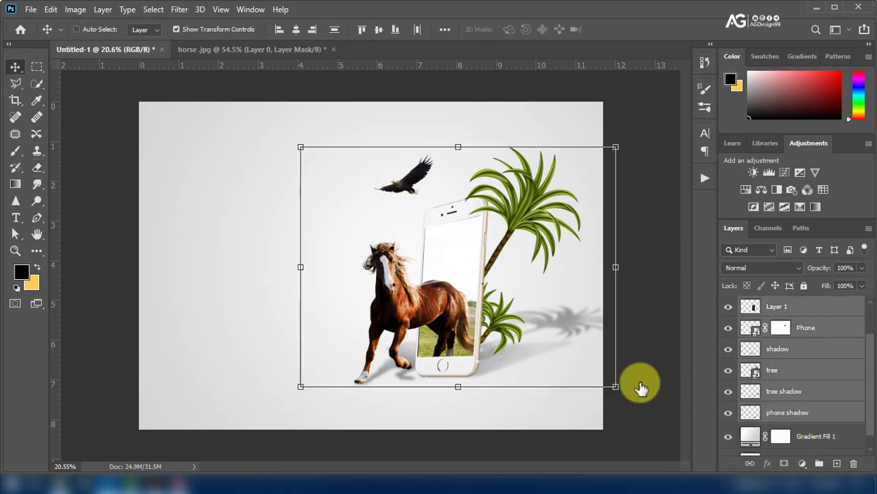
pyautogui.rightClick(809, 306)
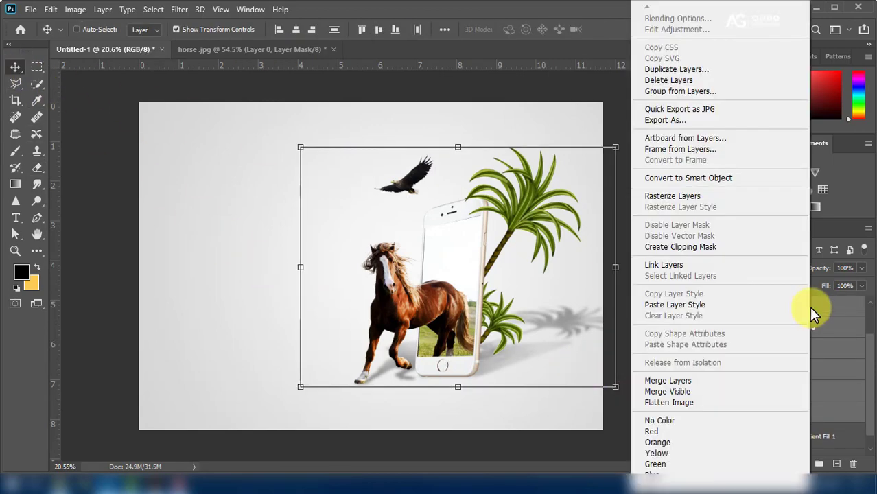
pyautogui.click(665, 91)
pyautogui.click(529, 142)
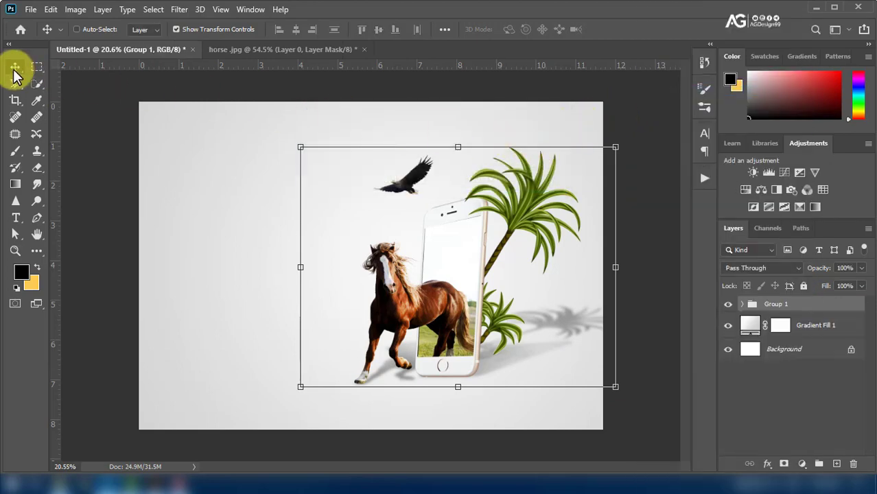
pyautogui.moveTo(504, 345); pyautogui.dragTo(434, 353)
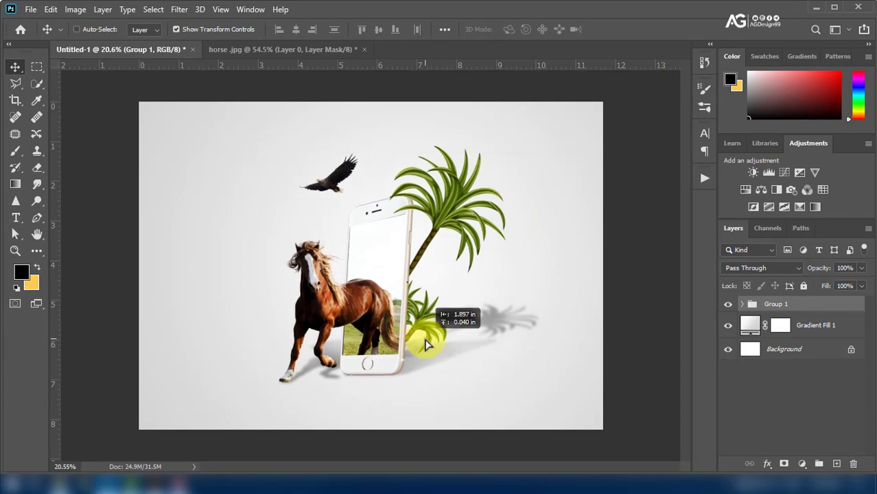